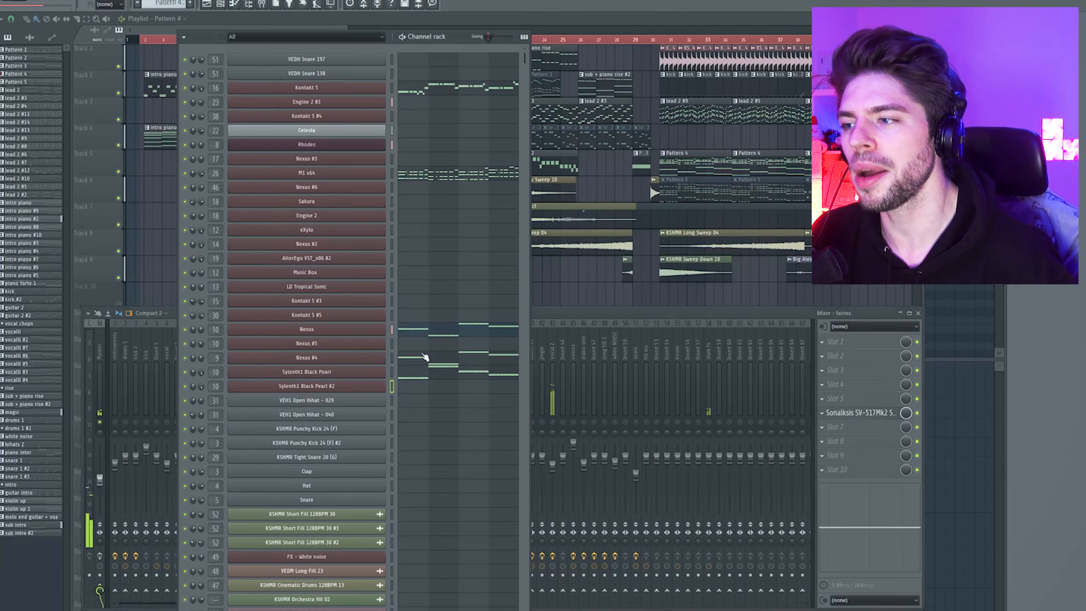
# Step: Locate the magic pattern's sound in the channel rack and open the Engine 2 #3 instrument for review
pyautogui.click(547, 314)
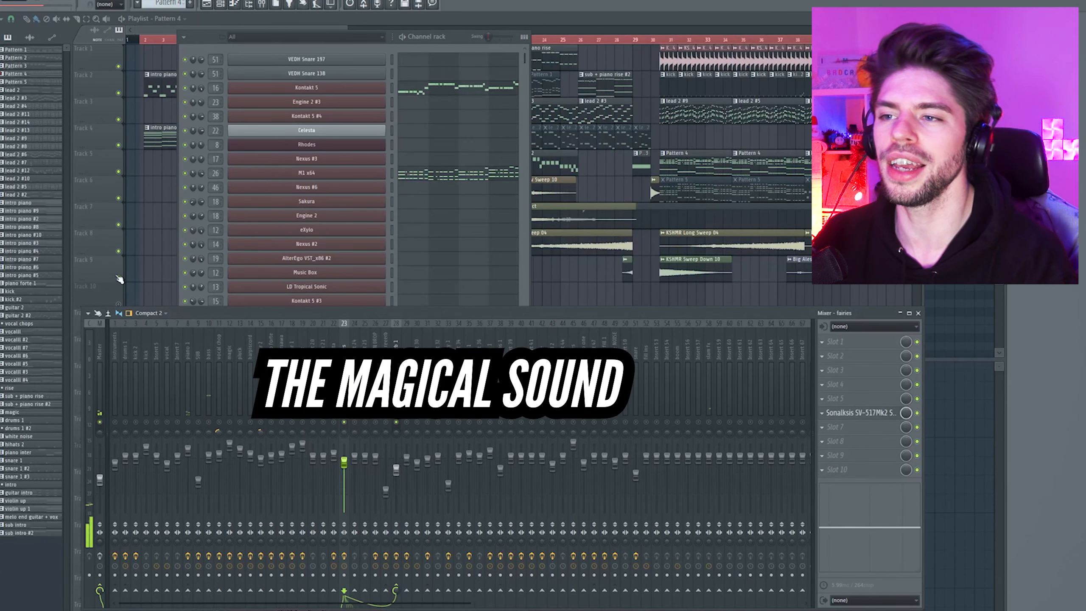
pyautogui.rightClick(146, 250)
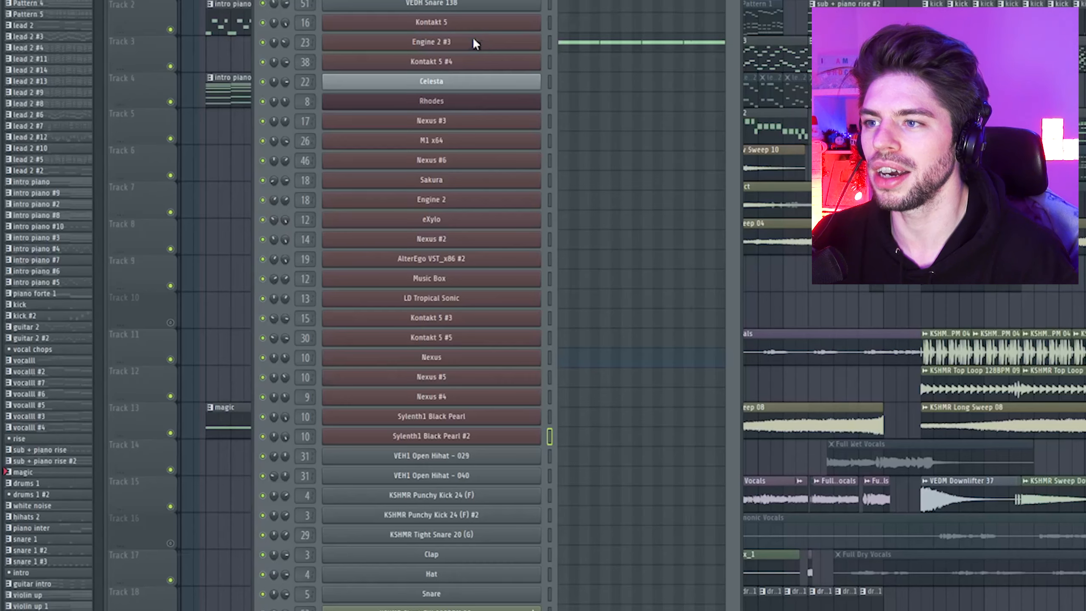
pyautogui.click(473, 37)
pyautogui.moveTo(436, 13); pyautogui.dragTo(515, 74)
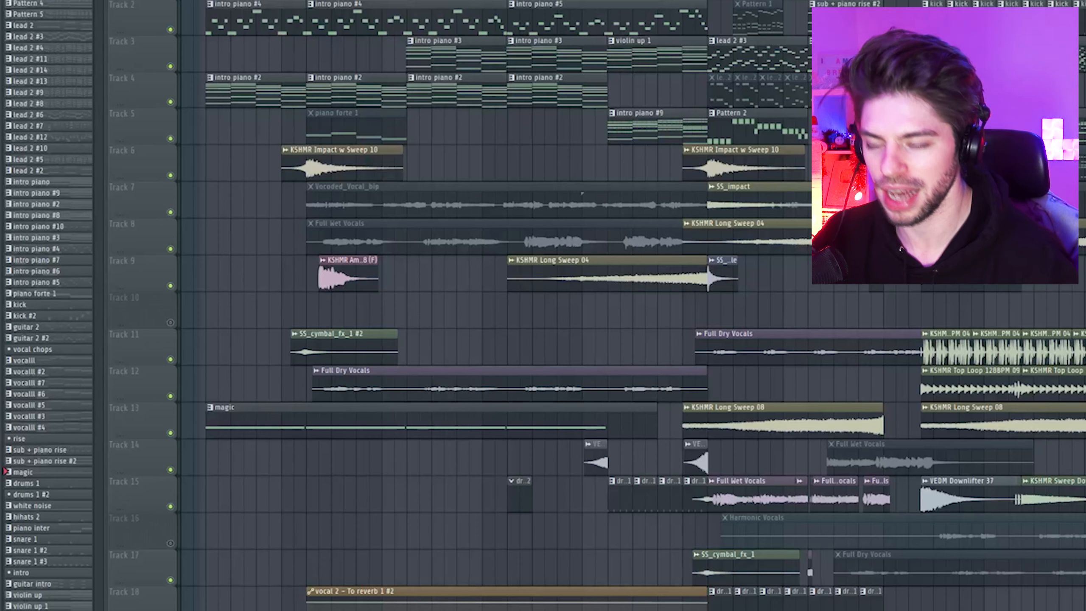
# Step: Open the Sonalksis EQ on the fairies mixer track and audition its 125 Hz band switched off, boosted to 18 dB and lowered again
pyautogui.press('F9')
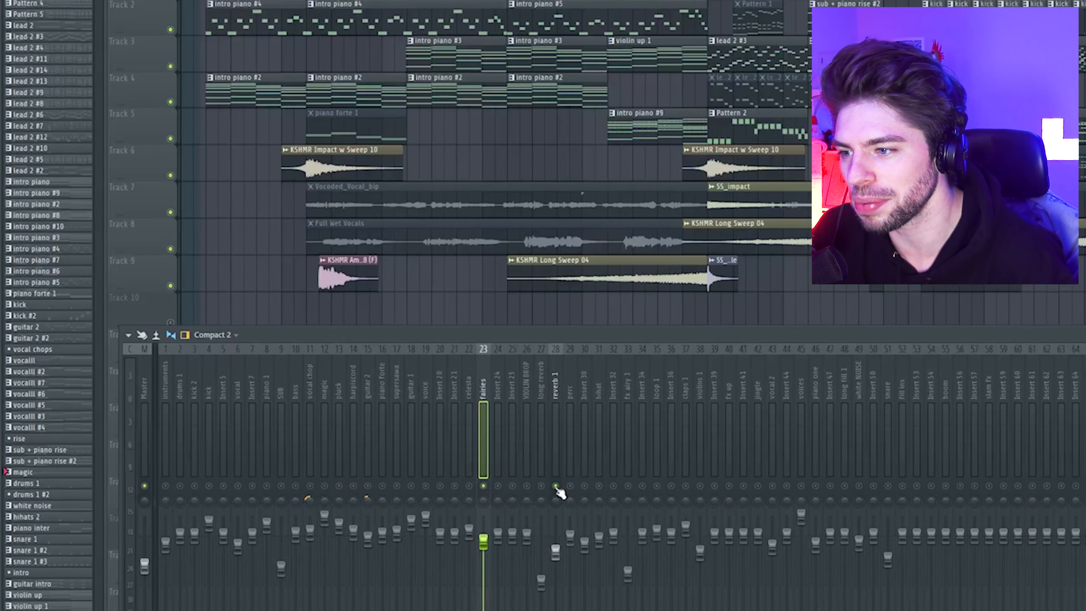
pyautogui.click(1082, 428)
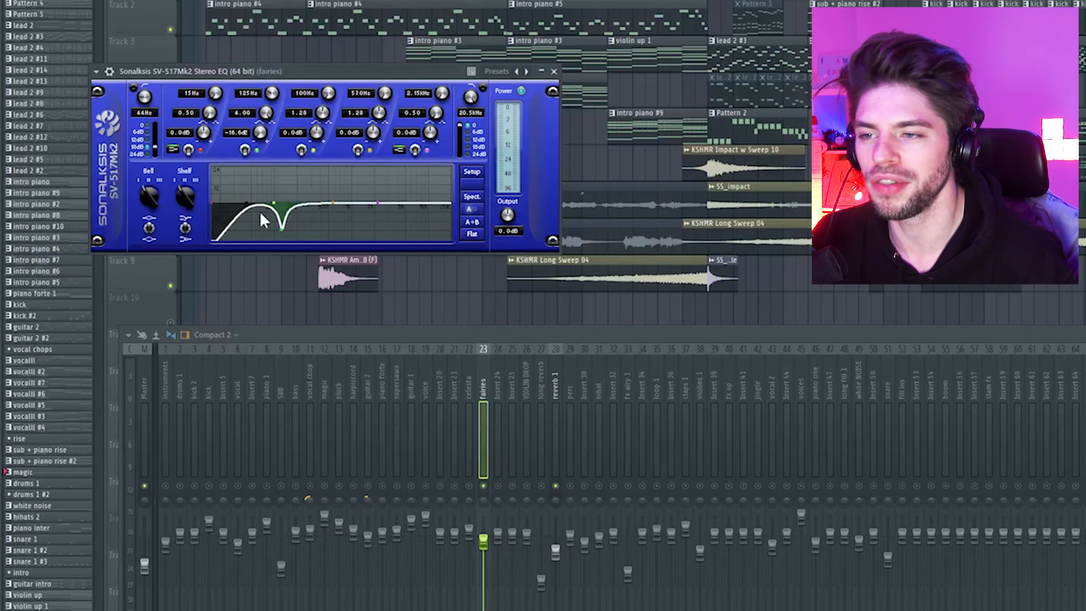
pyautogui.click(258, 148)
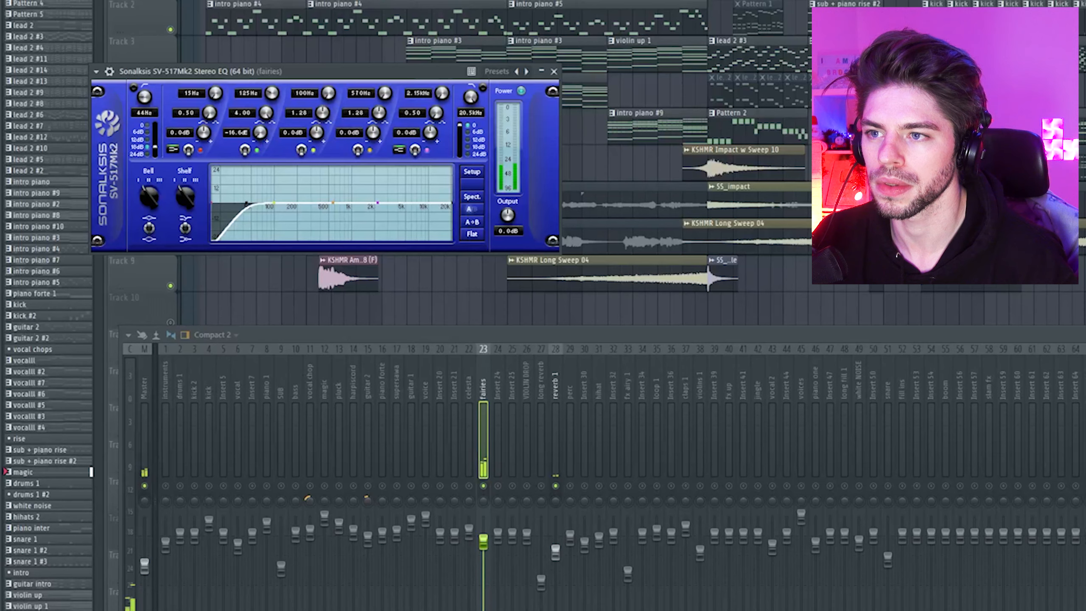
pyautogui.moveTo(260, 133); pyautogui.dragTo(260, 82)
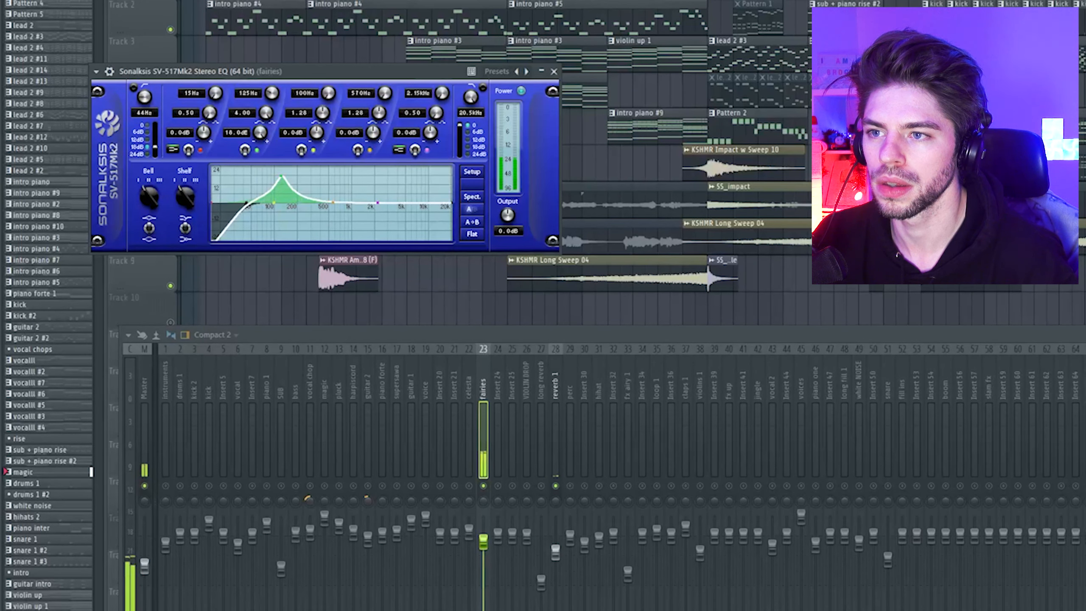
pyautogui.moveTo(260, 133); pyautogui.dragTo(260, 167)
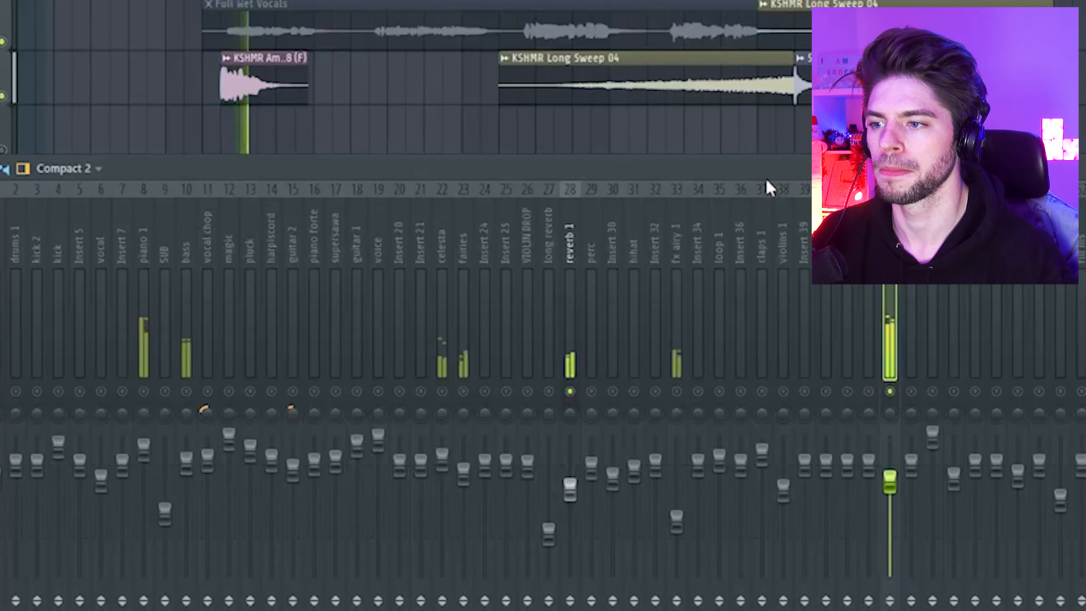
# Step: Move the mixer over the playlist and audition the vocals with the reverb 1 track muted and unmuted, ending on vocal 2
pyautogui.moveTo(768, 184); pyautogui.dragTo(754, 338)
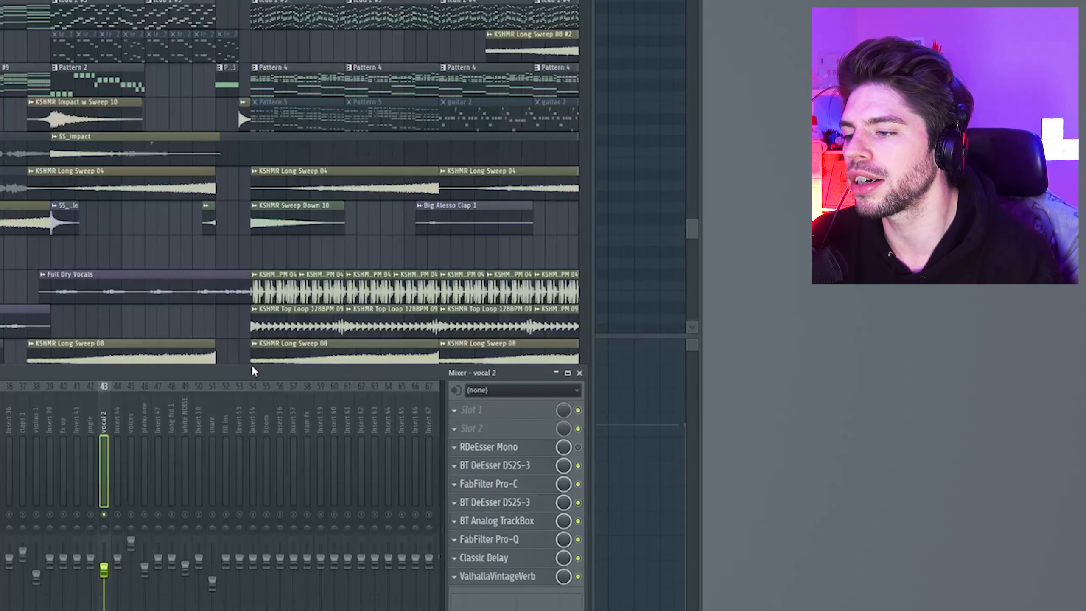
pyautogui.moveTo(253, 372); pyautogui.dragTo(231, 131)
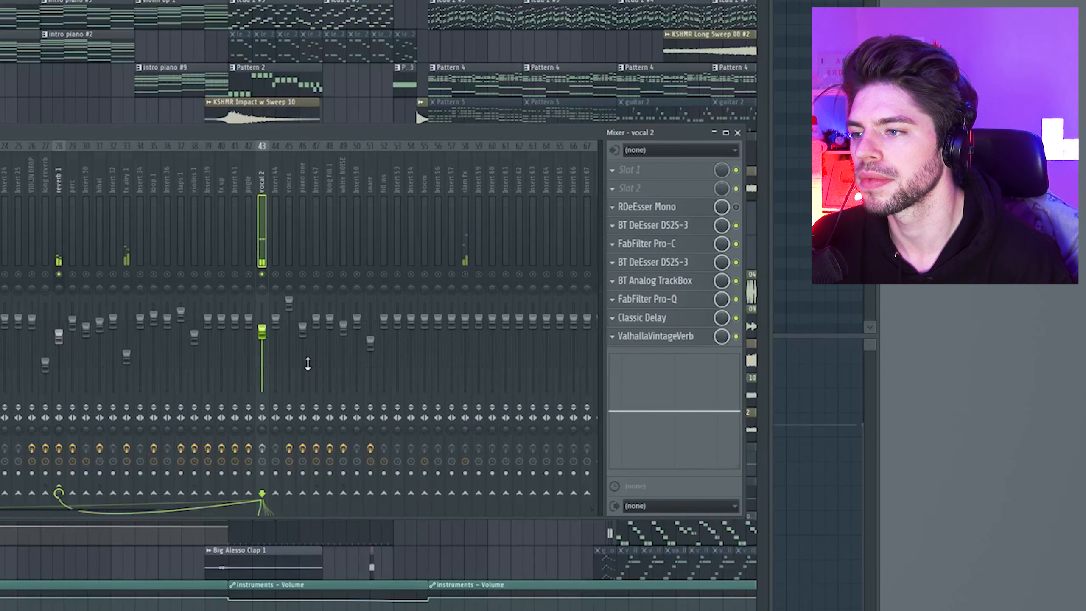
pyautogui.click(60, 290)
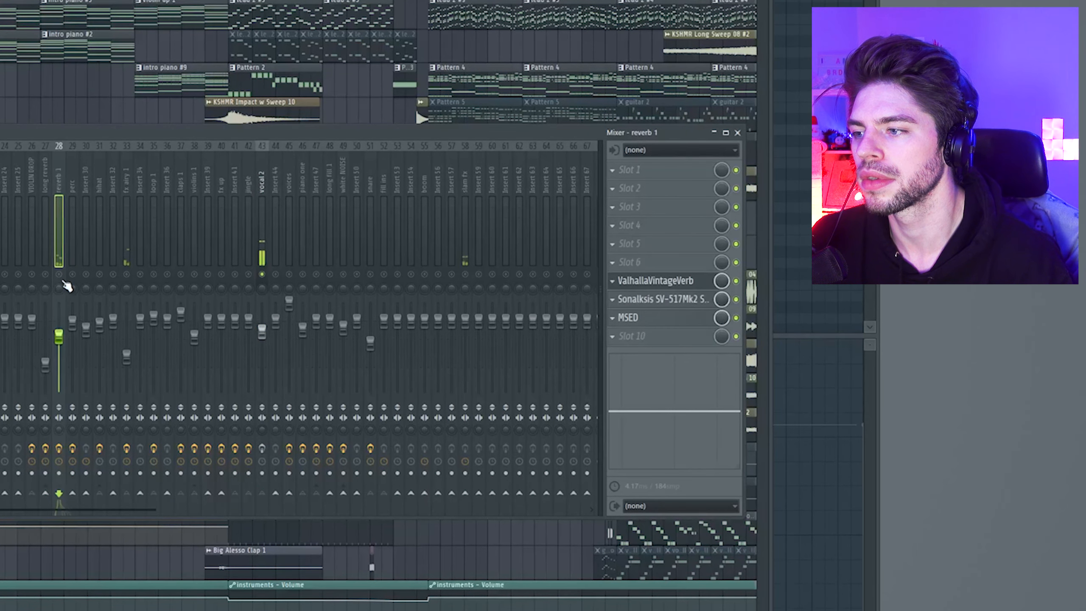
pyautogui.click(59, 274)
pyautogui.click(263, 197)
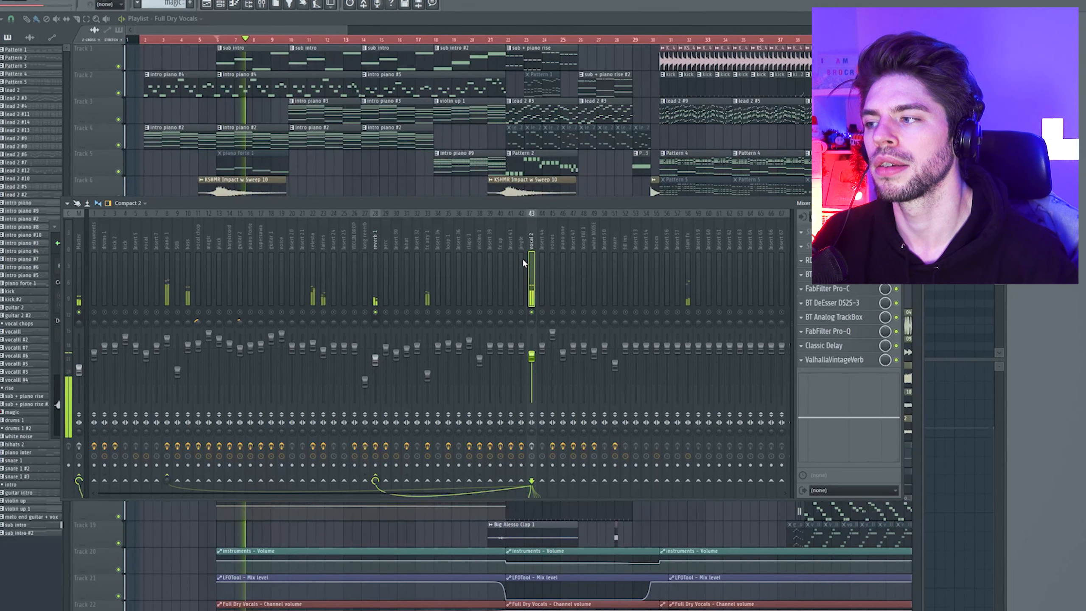
pyautogui.press('space')
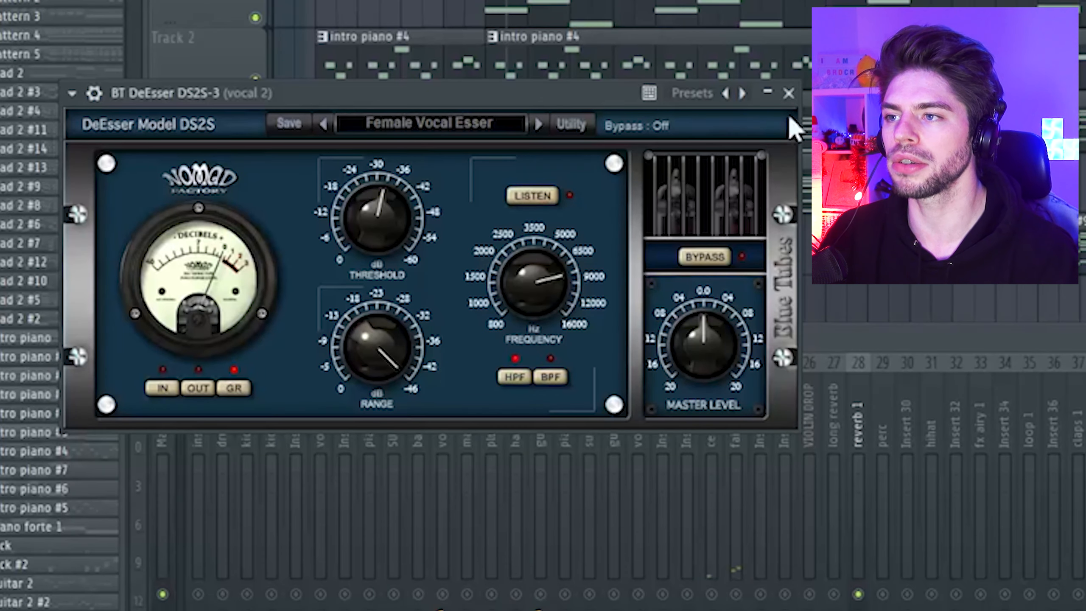
# Step: Close the Female Vocal Esser de-esser and audition vocal 2's FabFilter Pro-C compressor, checking its ratio and threshold
pyautogui.click(789, 93)
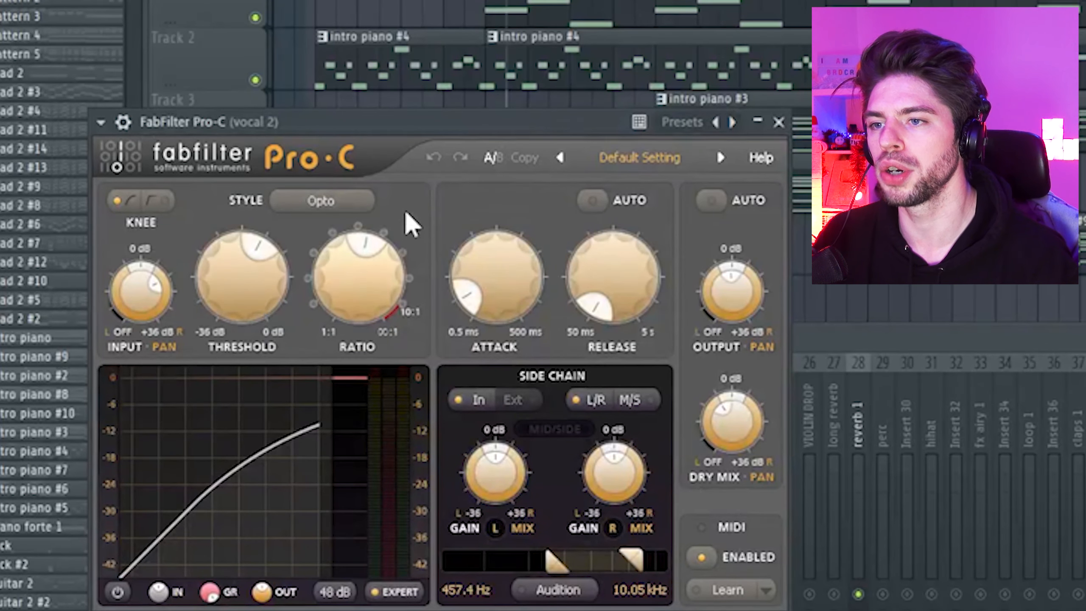
pyautogui.press('space')
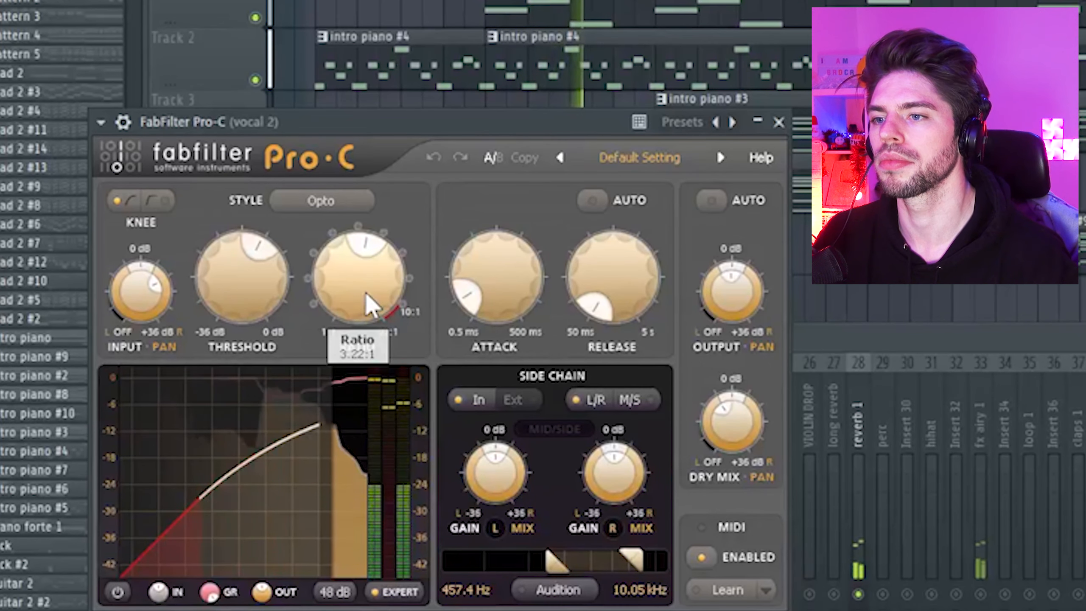
pyautogui.moveTo(362, 293)
pyautogui.press('space')
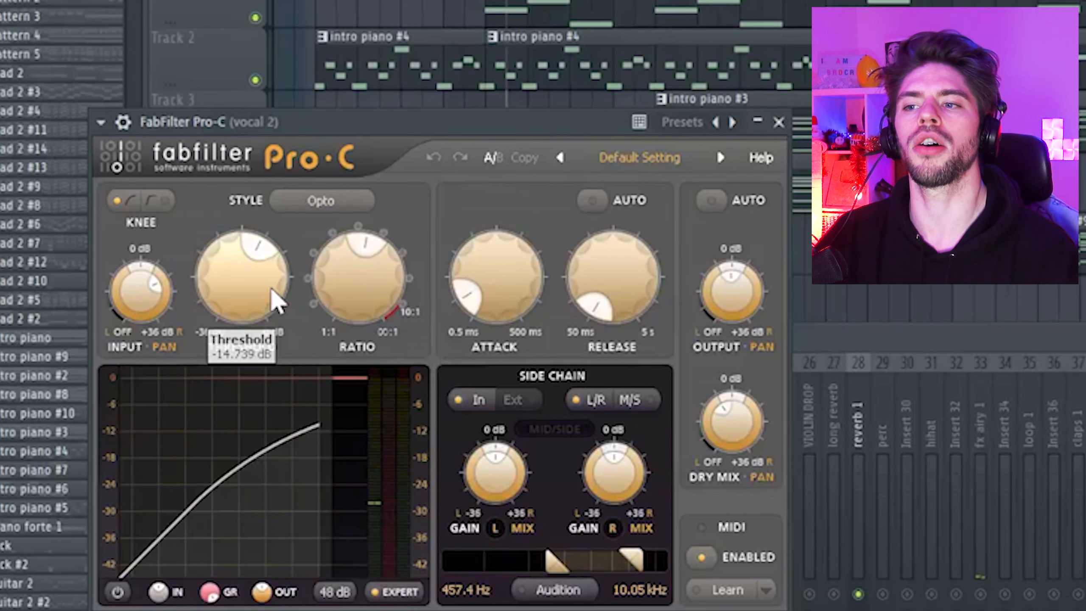
pyautogui.moveTo(273, 291)
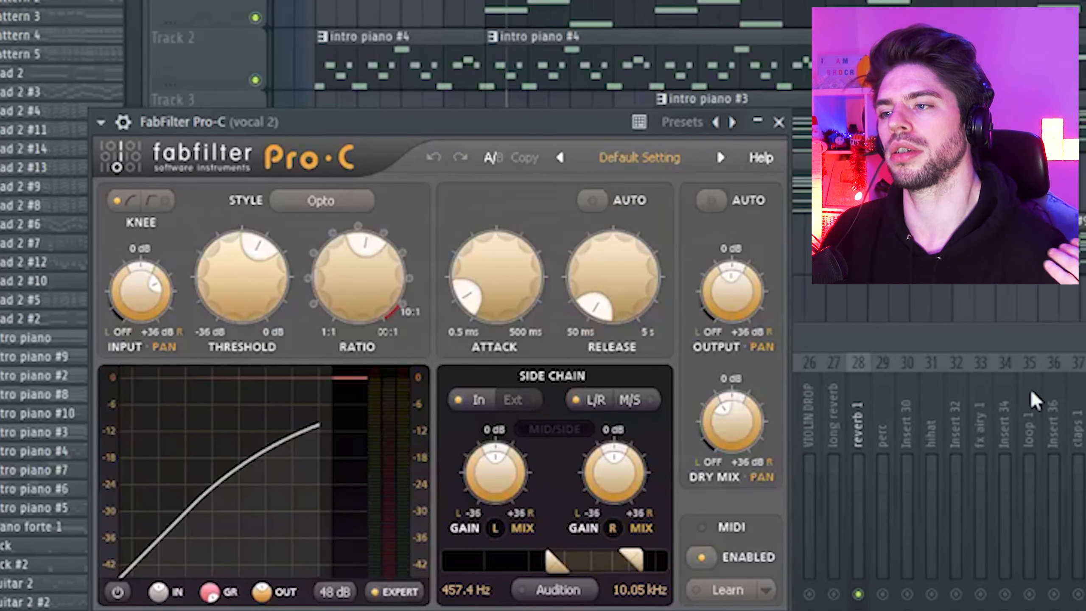
pyautogui.click(1037, 356)
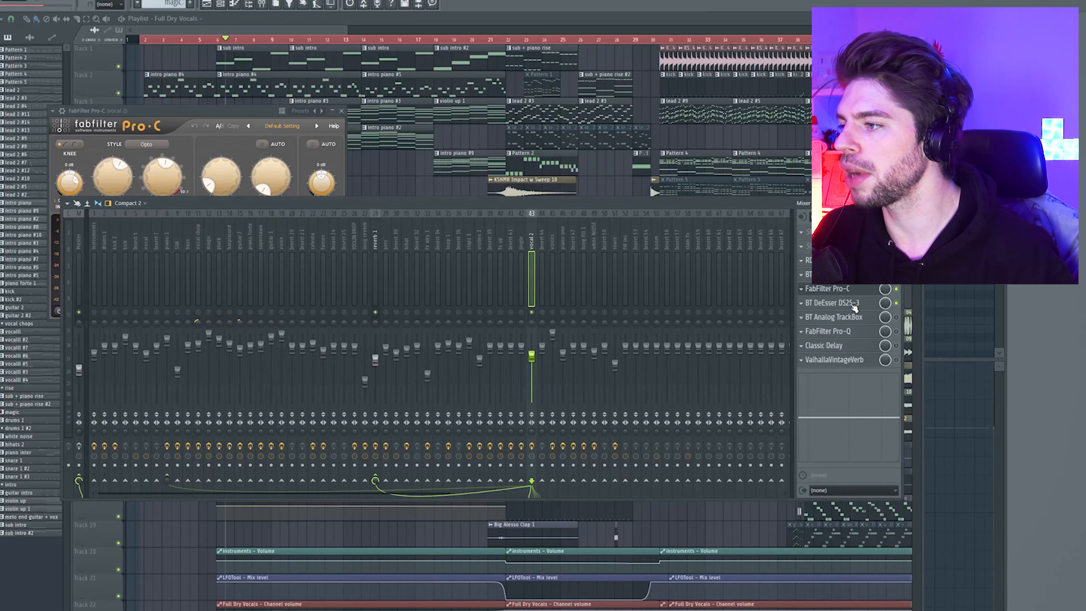
# Step: Open the second BT DeEsser DS2S-3 on vocal 2, audition it during playback, and close it
pyautogui.click(852, 305)
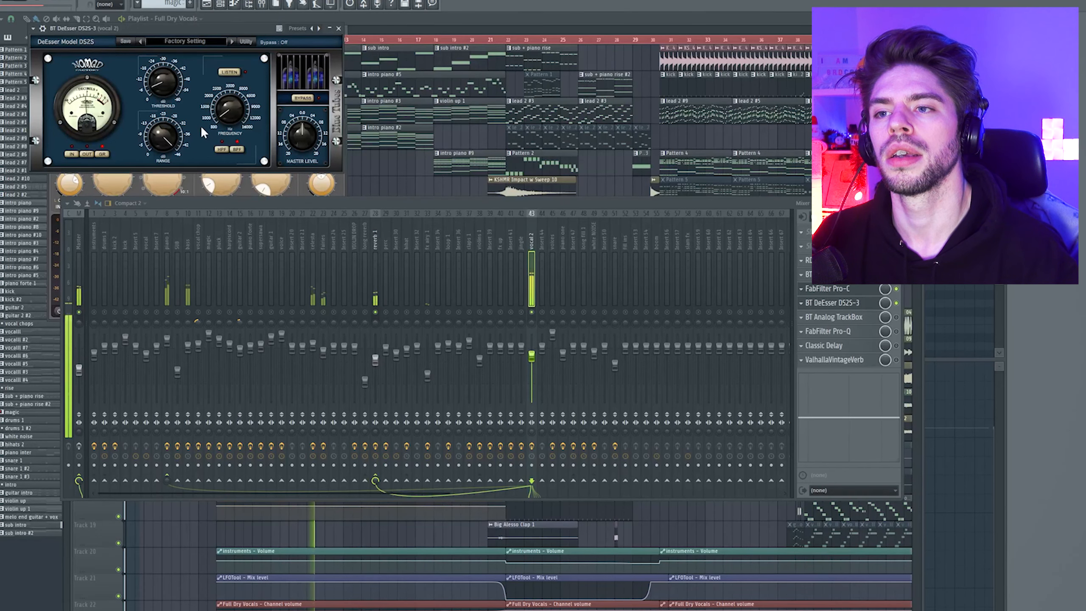
pyautogui.press('space')
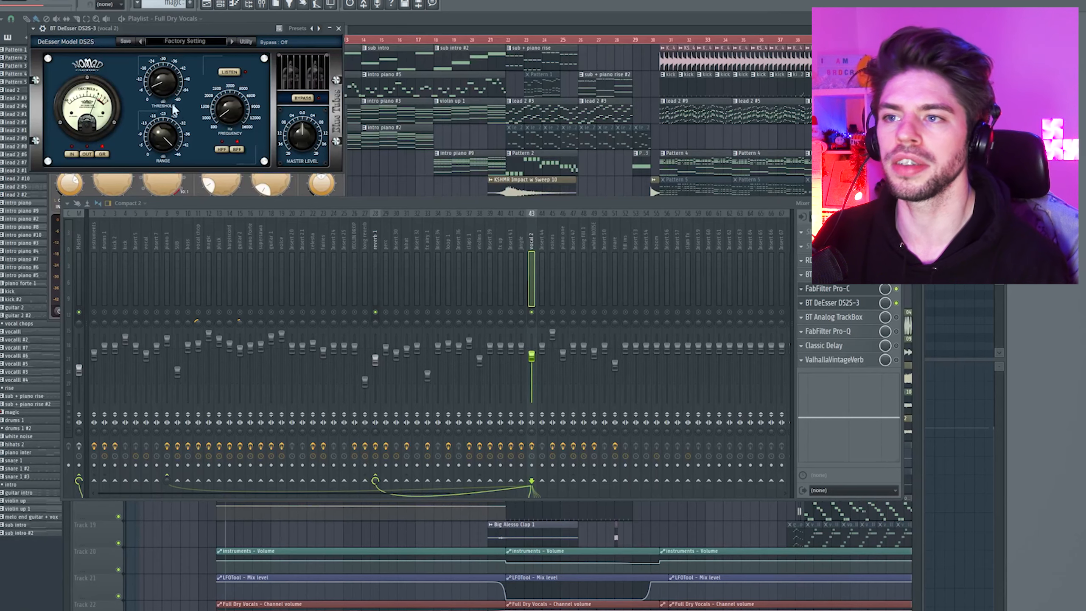
pyautogui.click(821, 274)
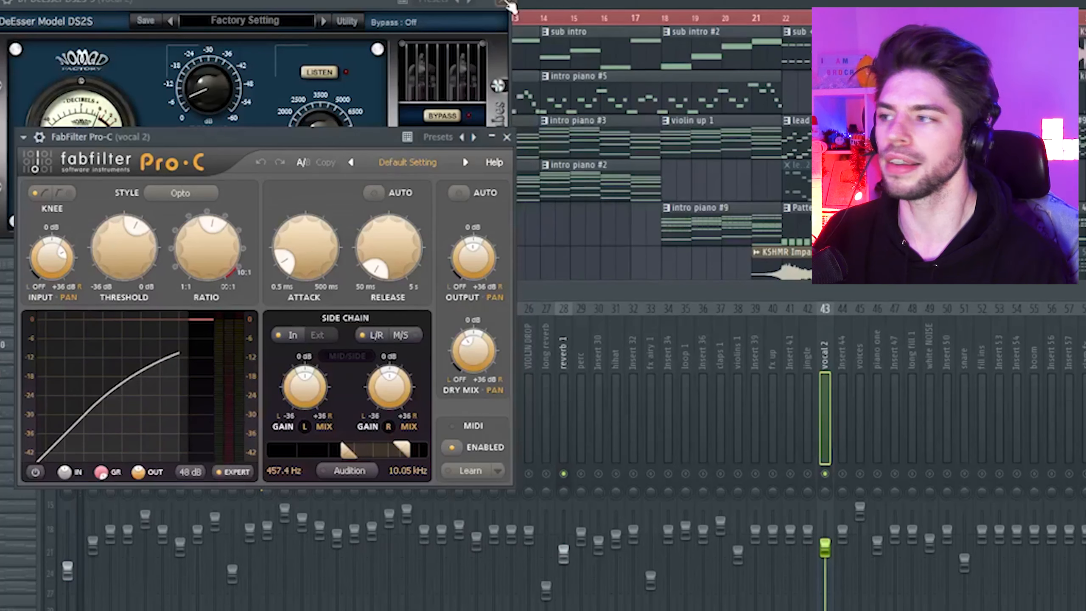
pyautogui.click(505, 2)
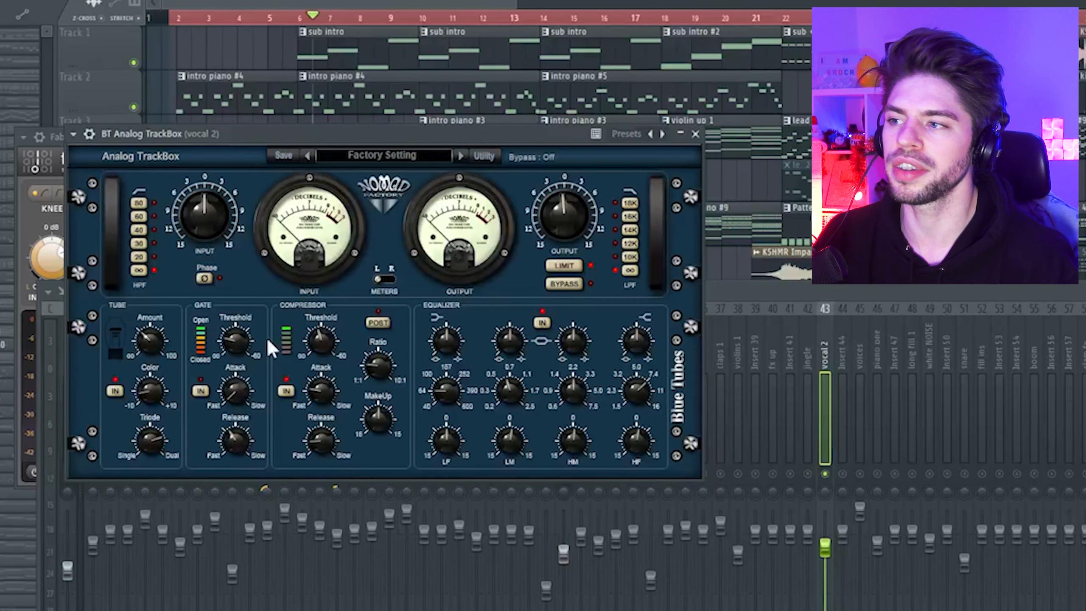
# Step: Arrange the mixer and plugin windows to examine vocal 2's BT Analog TrackBox, Classic Delay and ValhallaVintageVerb settings
pyautogui.moveTo(849, 317); pyautogui.dragTo(835, 521)
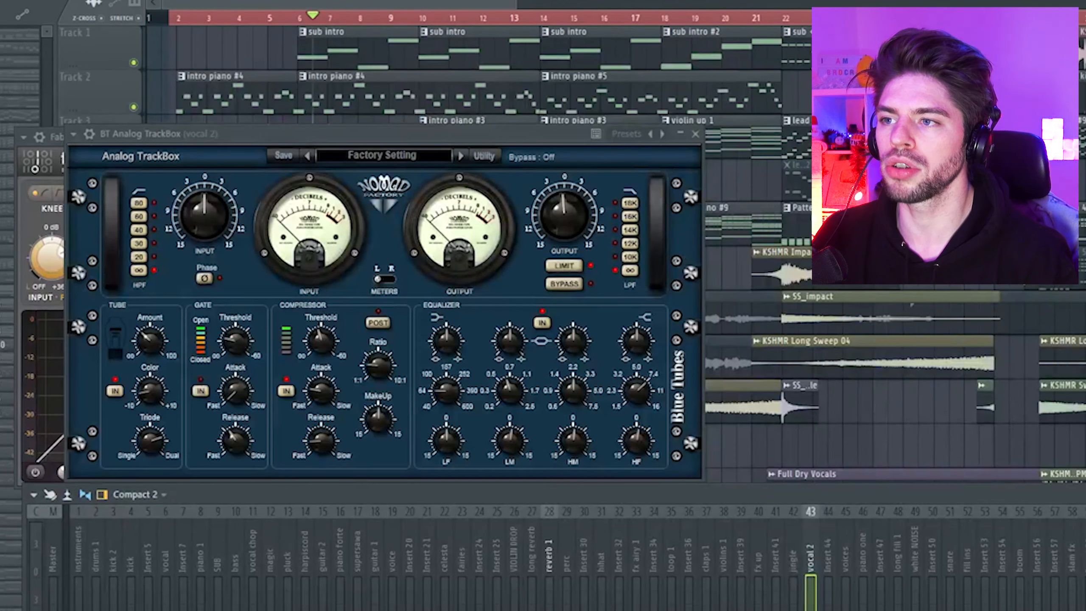
pyautogui.moveTo(434, 126); pyautogui.dragTo(481, 71)
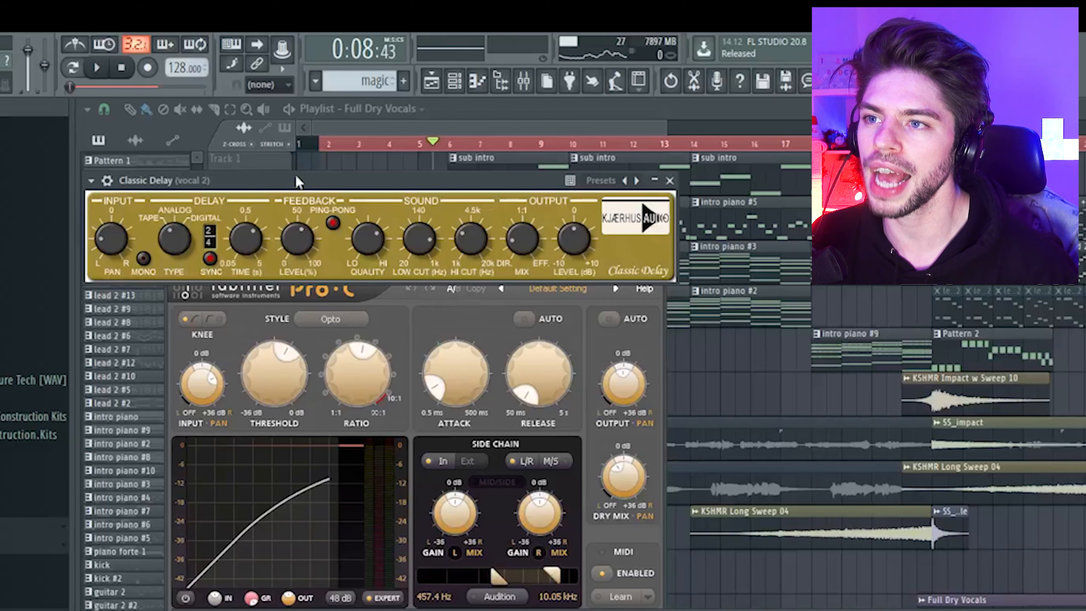
pyautogui.moveTo(295, 174); pyautogui.dragTo(474, 449)
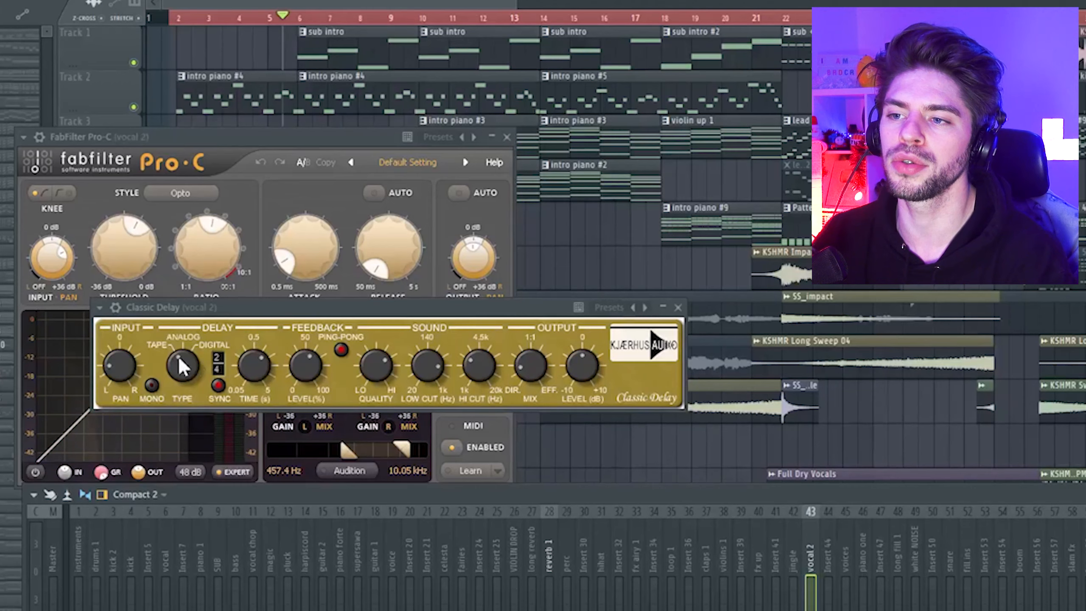
pyautogui.moveTo(279, 305); pyautogui.dragTo(410, 316)
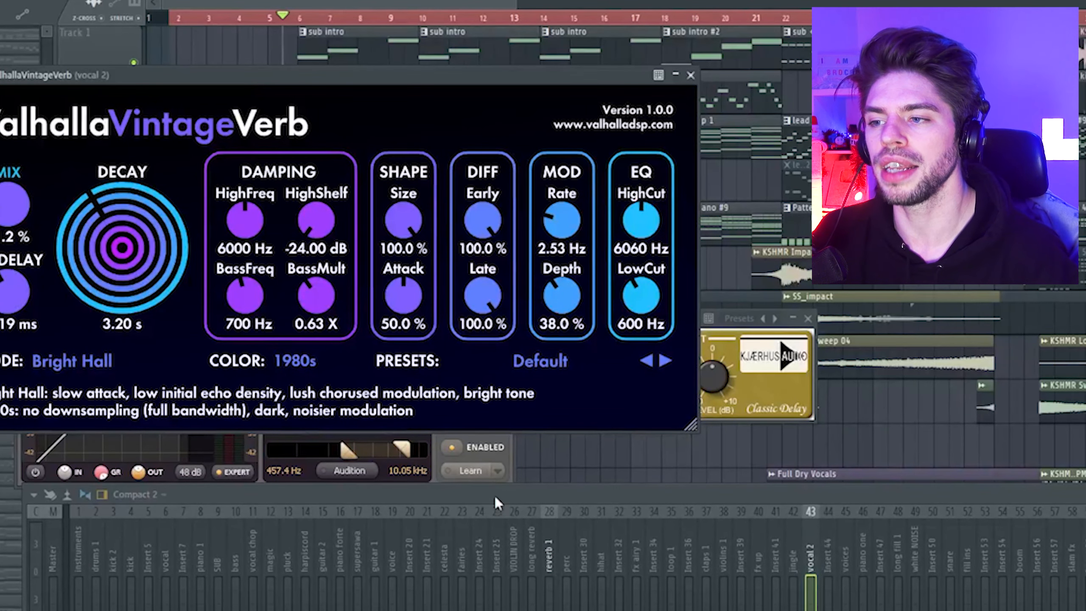
pyautogui.moveTo(494, 495); pyautogui.dragTo(542, 502)
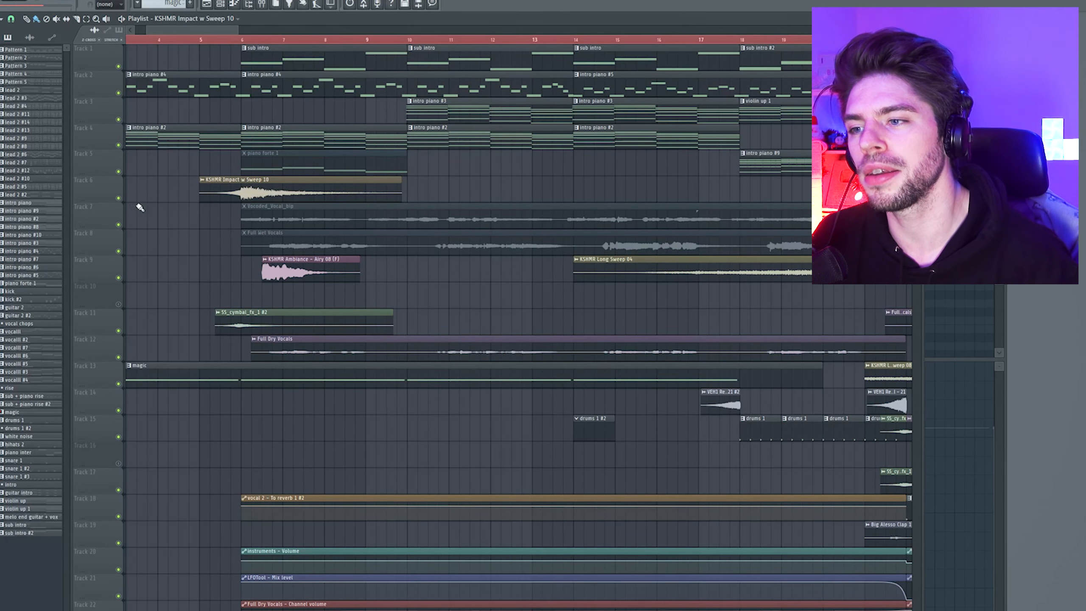
# Step: Open the SS_cymbal_fx_1 #2 clip's sample, check its mixer track for effects, and close both windows
pyautogui.scroll(-3, 214, 256)
pyautogui.doubleClick(230, 322)
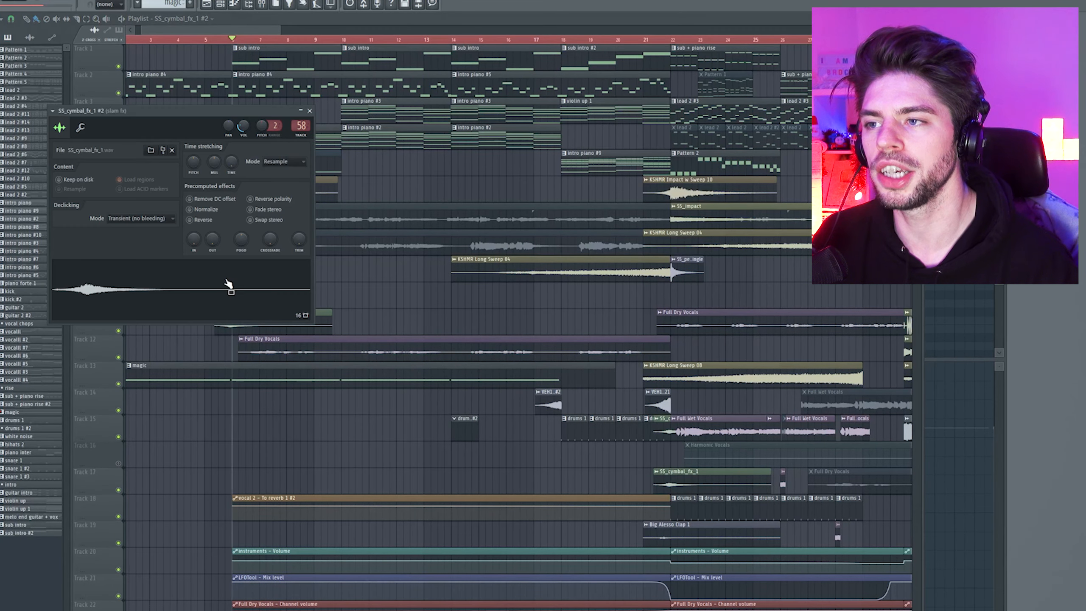
pyautogui.press('F9')
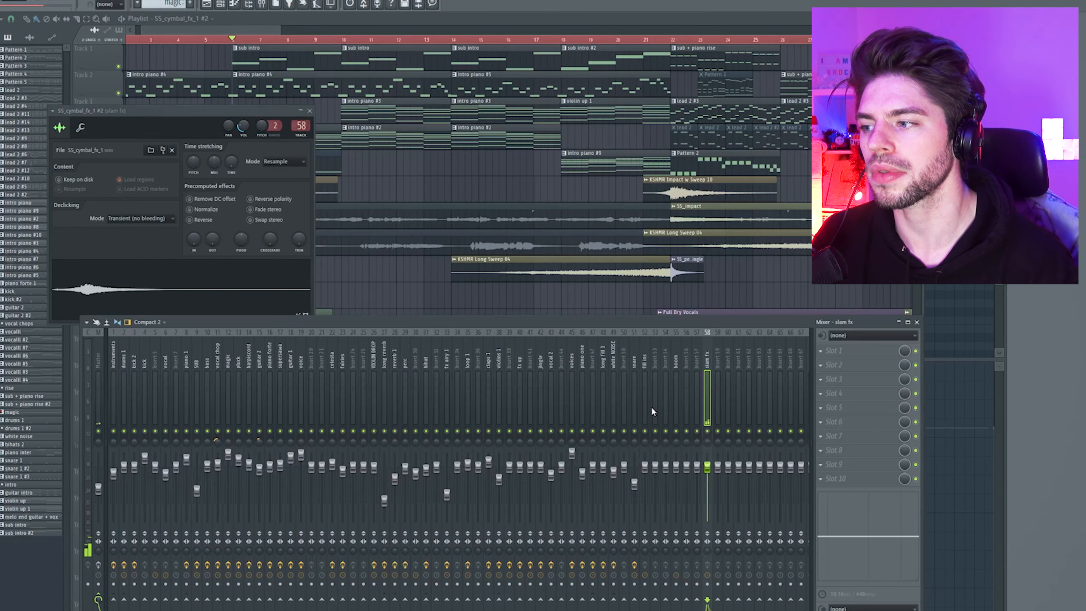
pyautogui.click(310, 110)
pyautogui.press('F9')
# Step: Open the KSHMR Impact w Sweep 10 sample, check its mixer track for effects, and close the windows
pyautogui.doubleClick(202, 296)
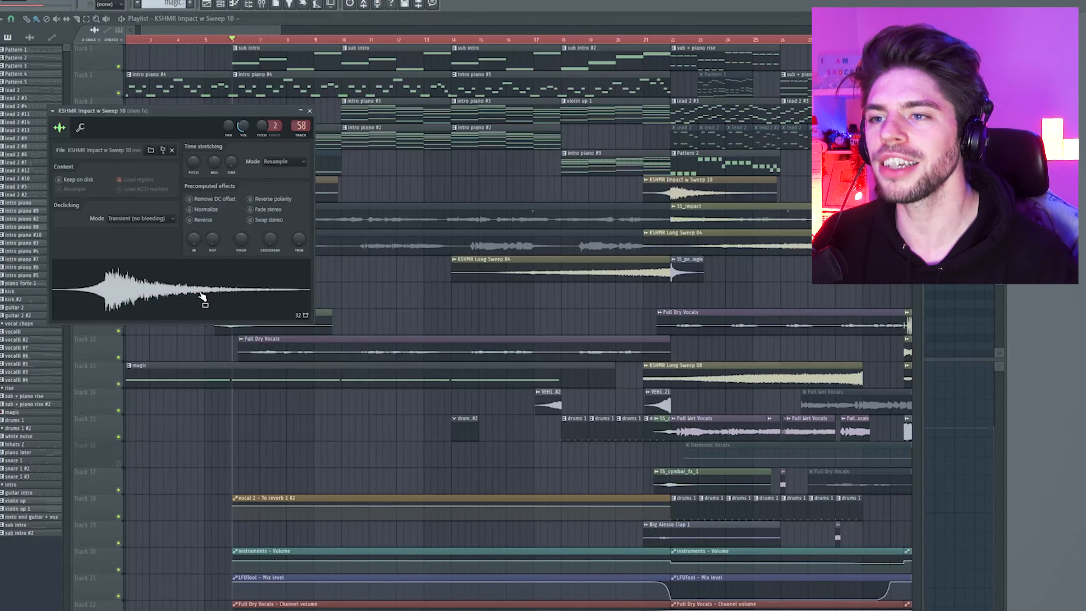
pyautogui.press('F9')
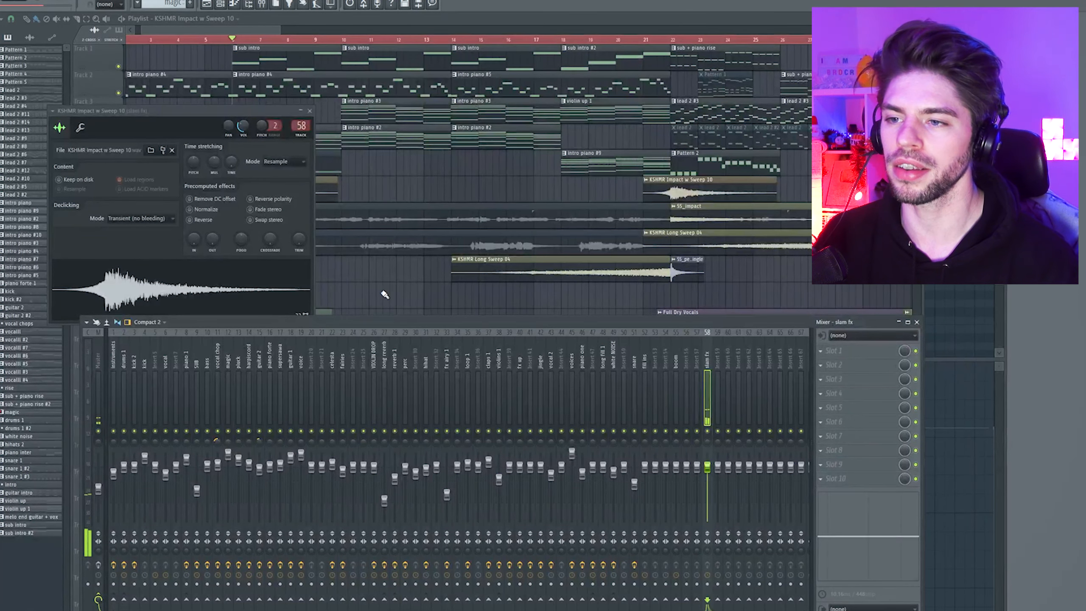
pyautogui.press('F12')
# Step: Open the KSHMR Ambiance - Airy 08 (F) sample, examine ValhallaVintageVerb on its fx airy 1 track, and preview the sound
pyautogui.doubleClick(284, 277)
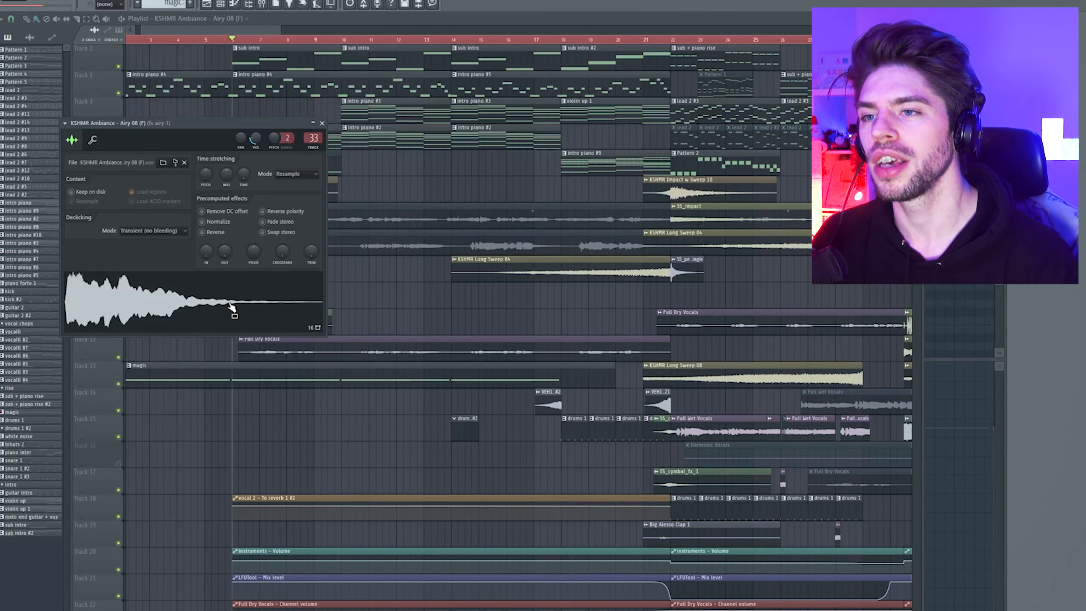
pyautogui.moveTo(177, 127); pyautogui.dragTo(580, 137)
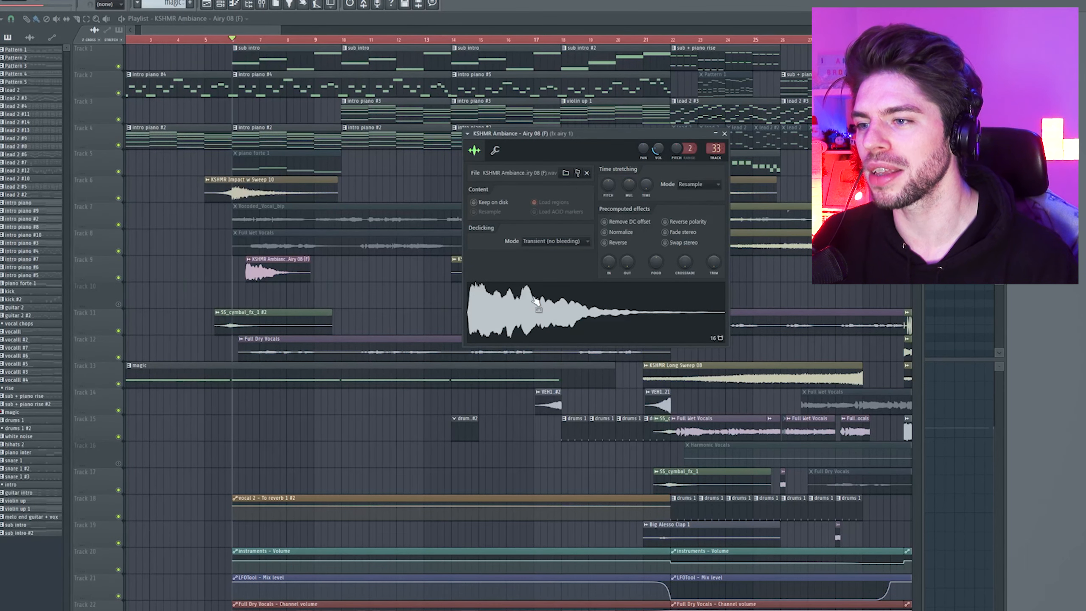
pyautogui.click(714, 149)
pyautogui.click(856, 422)
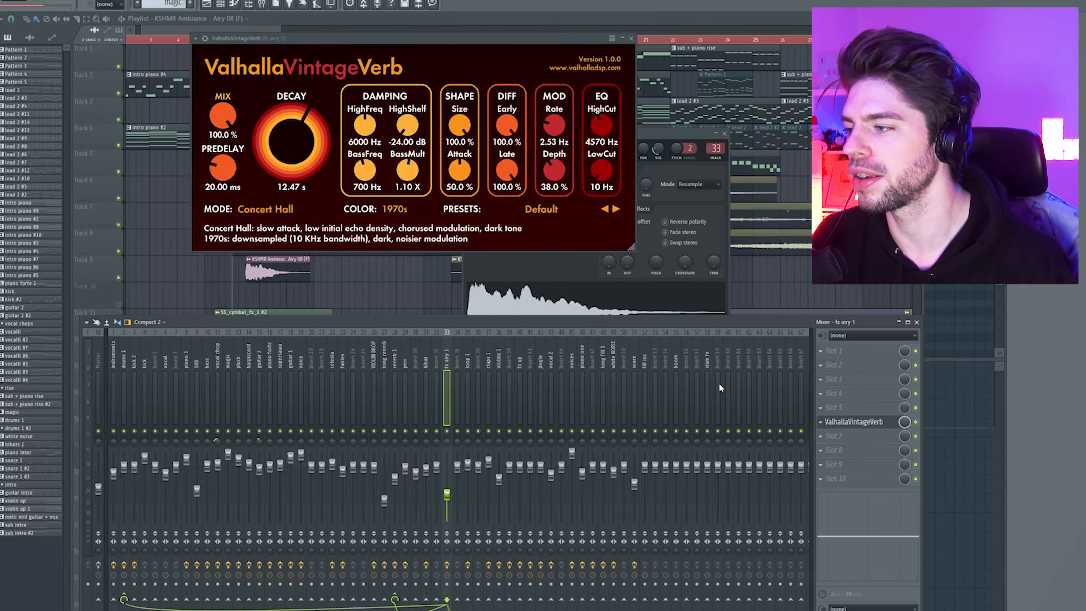
pyautogui.click(475, 300)
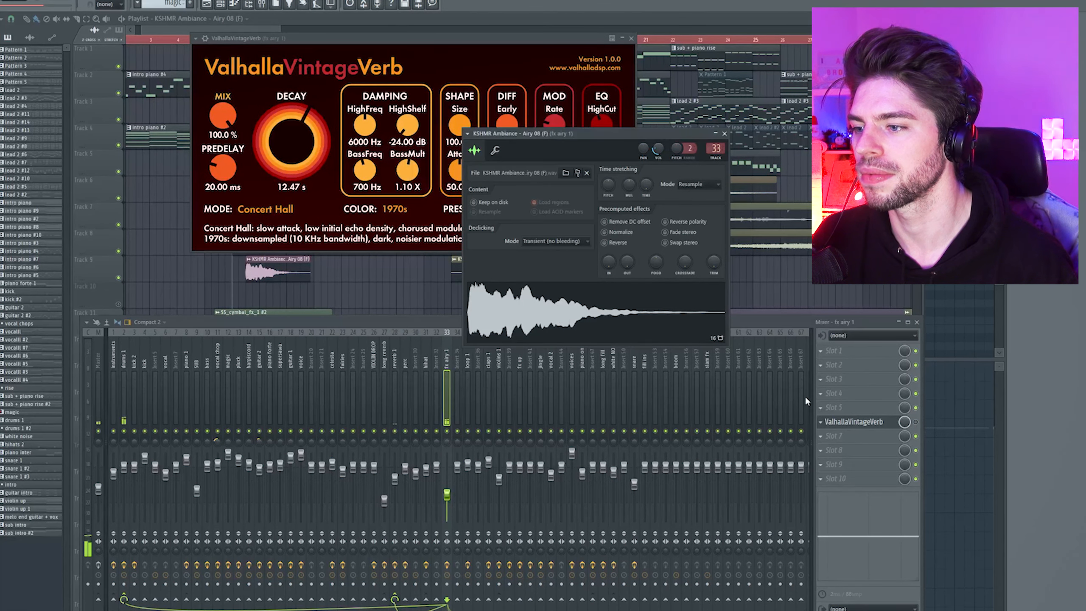
# Step: Examine ValhallaVintageVerb's decay on the fx airy 1 track and preview the KSHMR Ambiance - Airy 08 (F) sample again
pyautogui.click(857, 422)
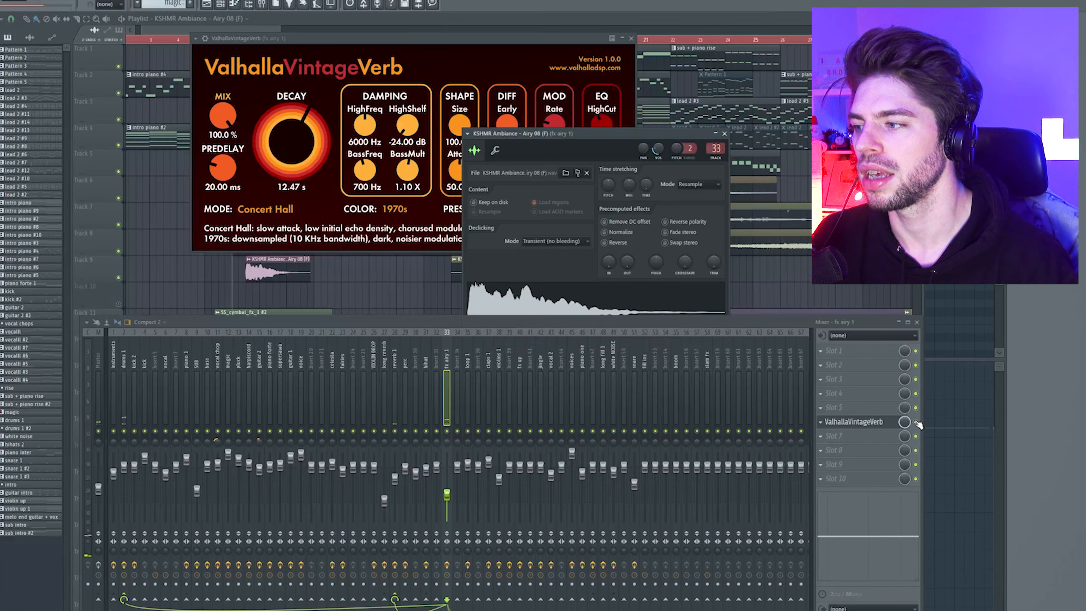
pyautogui.click(857, 423)
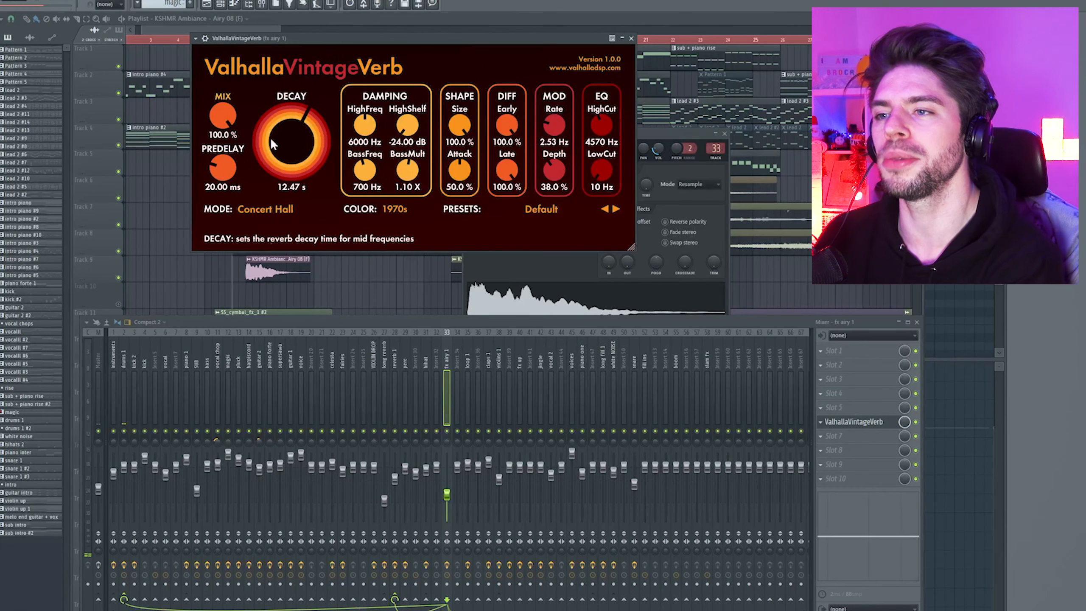
pyautogui.click(532, 295)
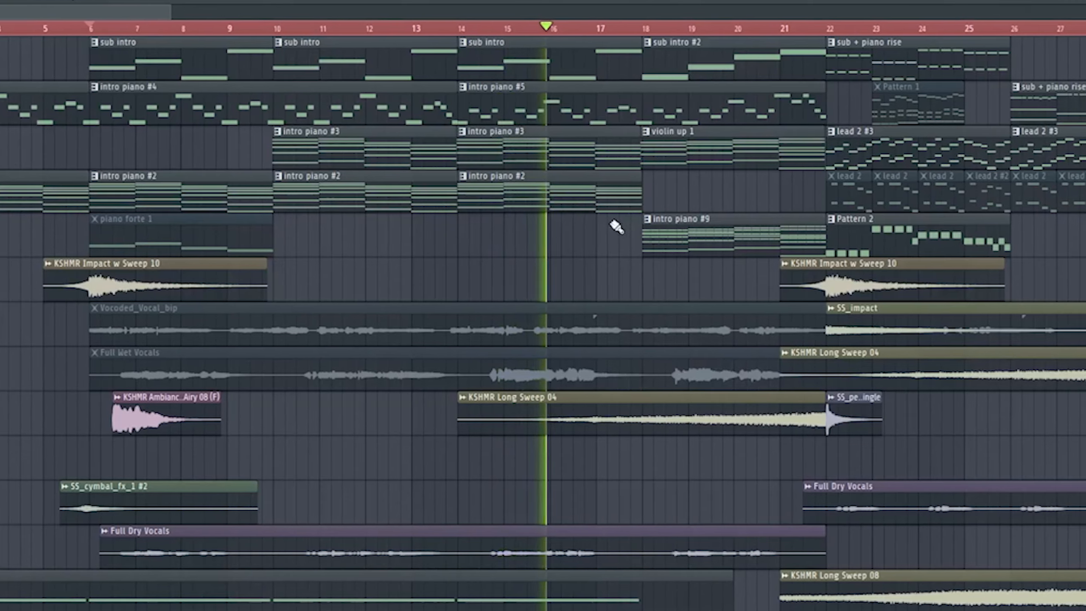
# Step: Open the intro's VEH1 Shaker Loop - 15 #3 sample, show its hihat mixer track, and preview the loop
pyautogui.scroll(-2, 788, 446)
pyautogui.scroll(3, 1070, 509)
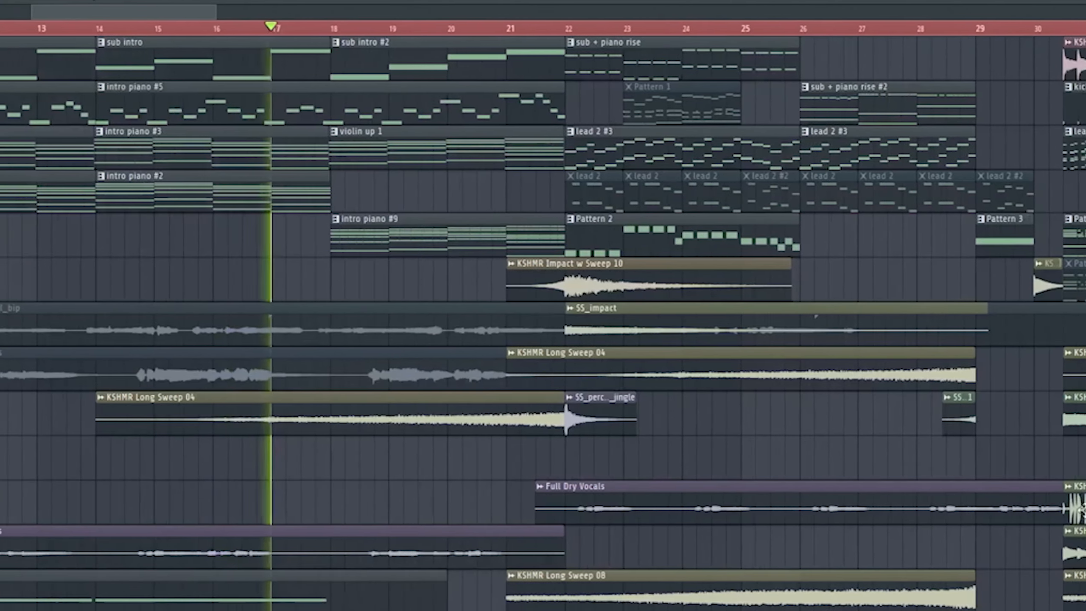
pyautogui.scroll(-6, 462, 407)
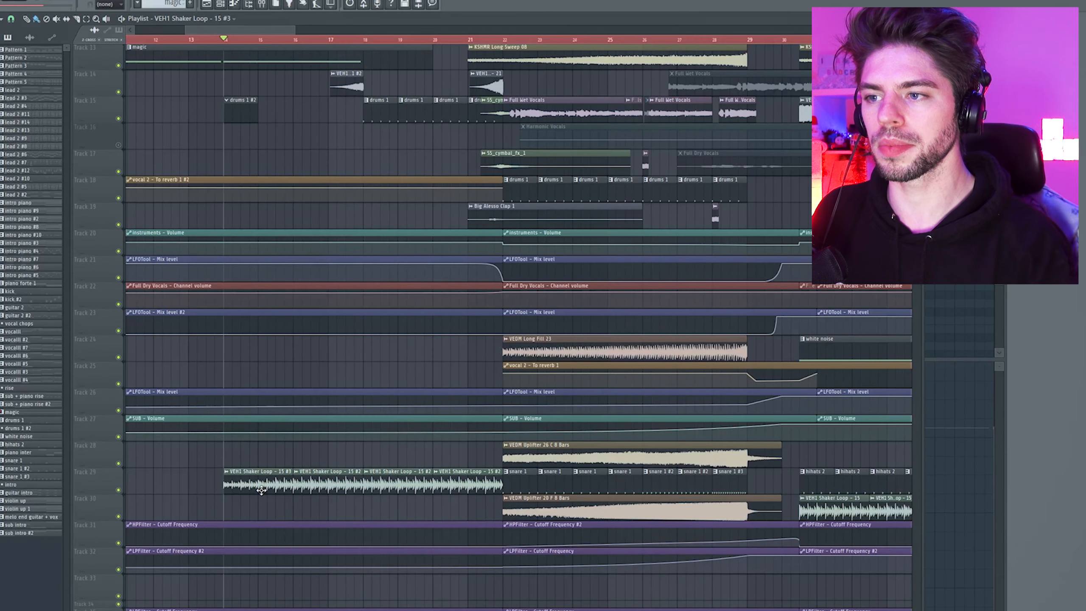
pyautogui.doubleClick(262, 490)
pyautogui.click(317, 141)
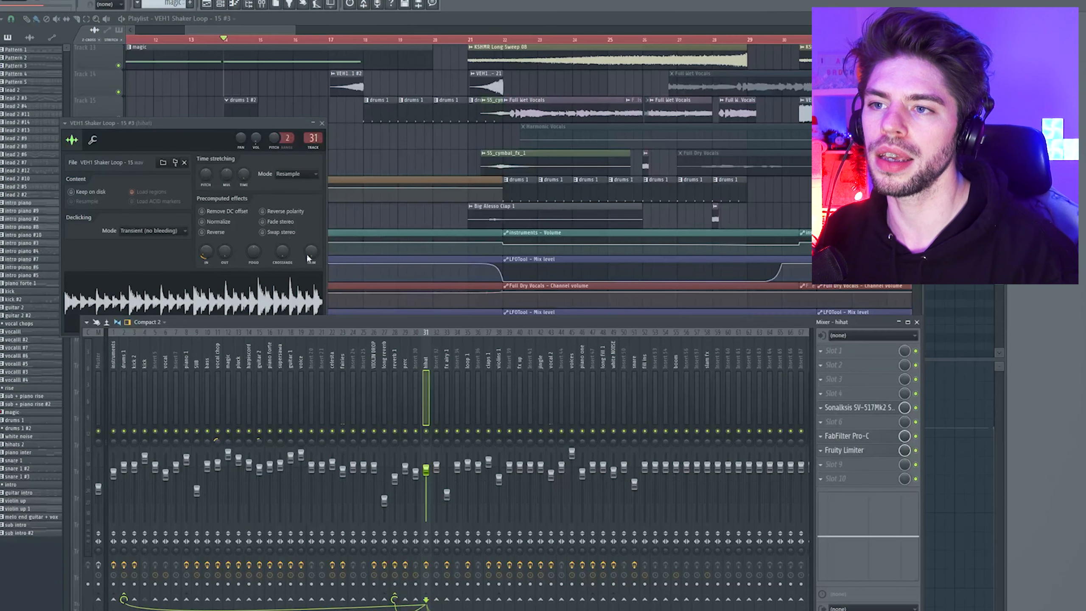
pyautogui.click(269, 278)
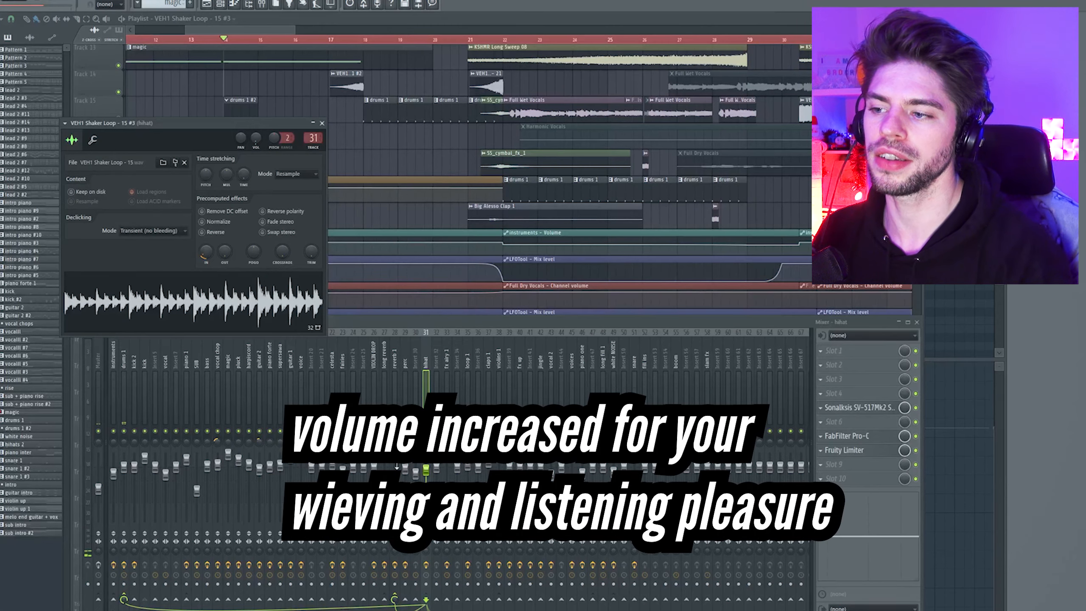
pyautogui.click(427, 377)
pyautogui.click(308, 300)
pyautogui.click(427, 565)
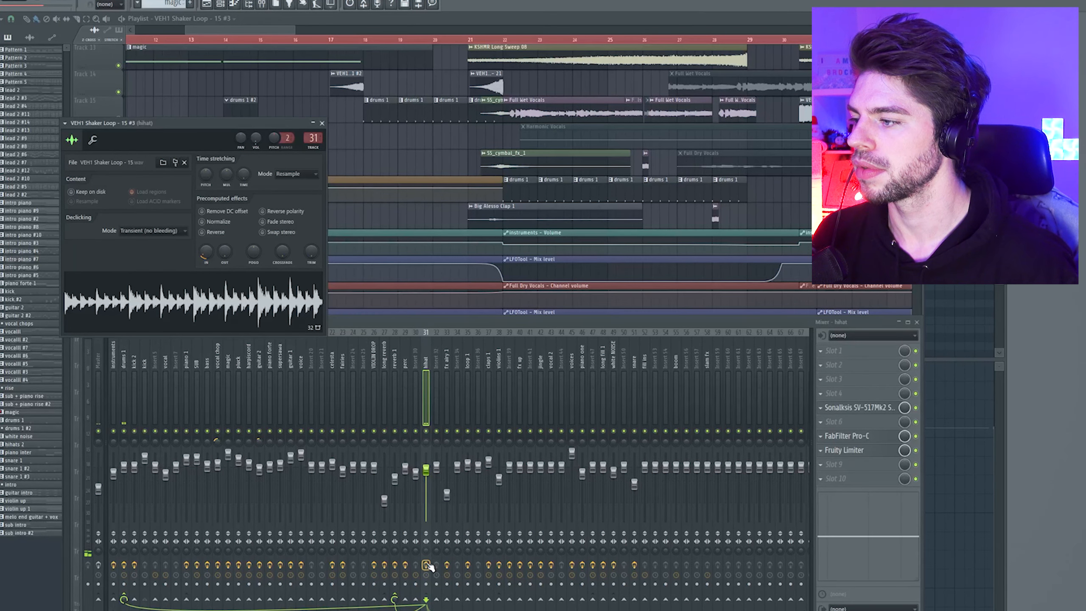
# Step: Examine the hihat track's Sonalksis SV-517Mk2, Fruity Limiter and FabFilter Pro-C while playing a later part of the song, and close Pro-C
pyautogui.click(875, 409)
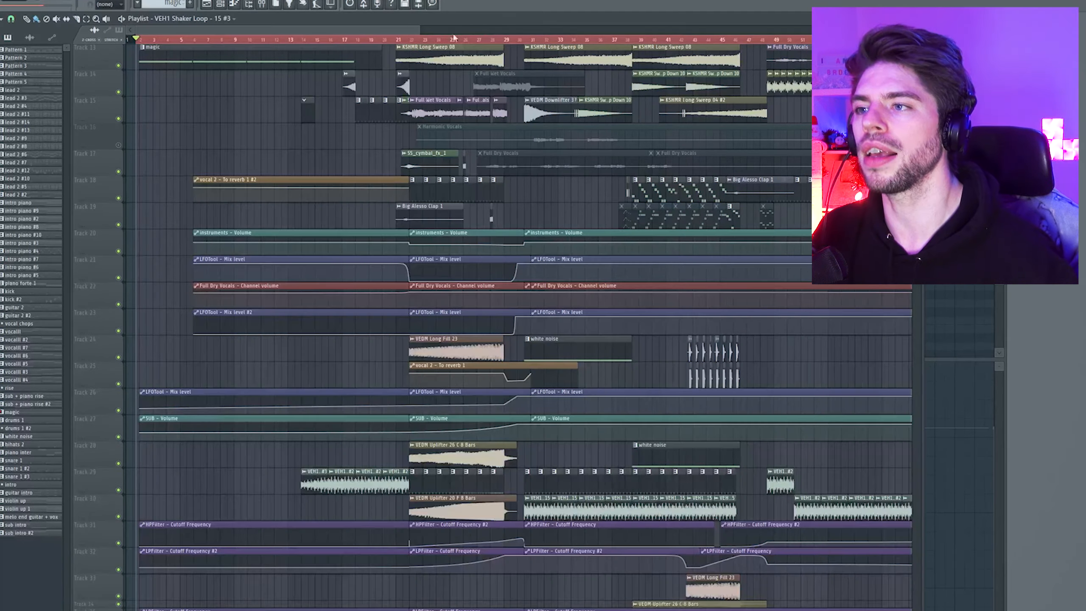
pyautogui.click(418, 39)
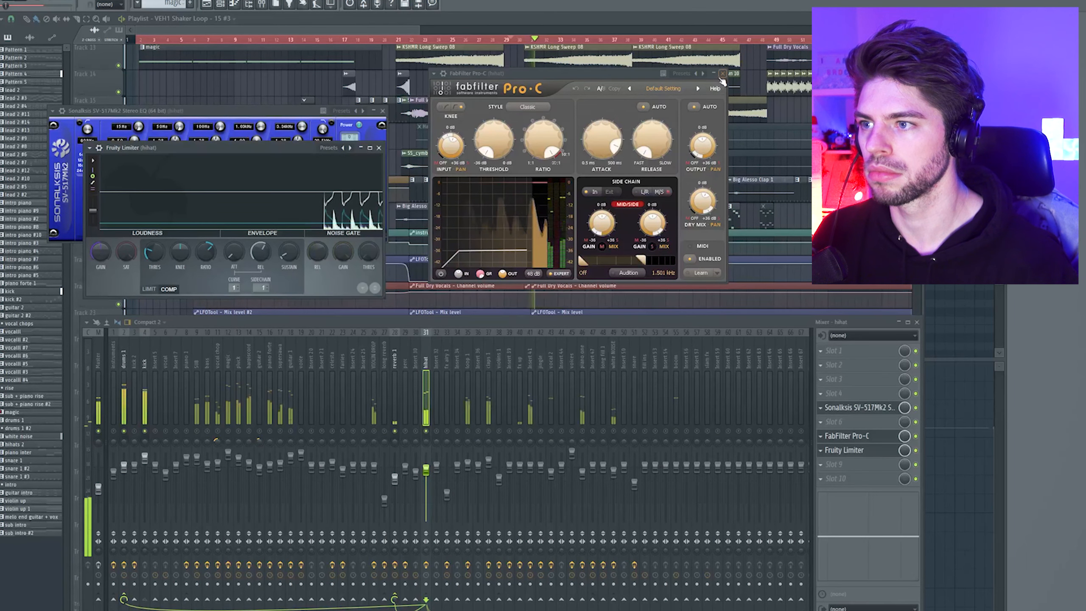
pyautogui.click(723, 73)
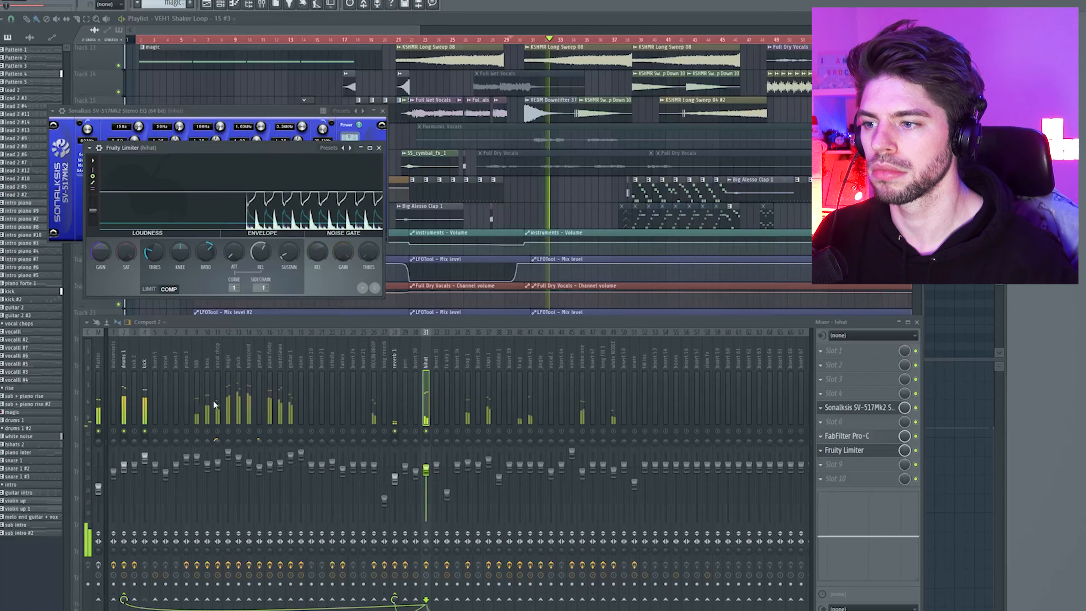
pyautogui.press('space')
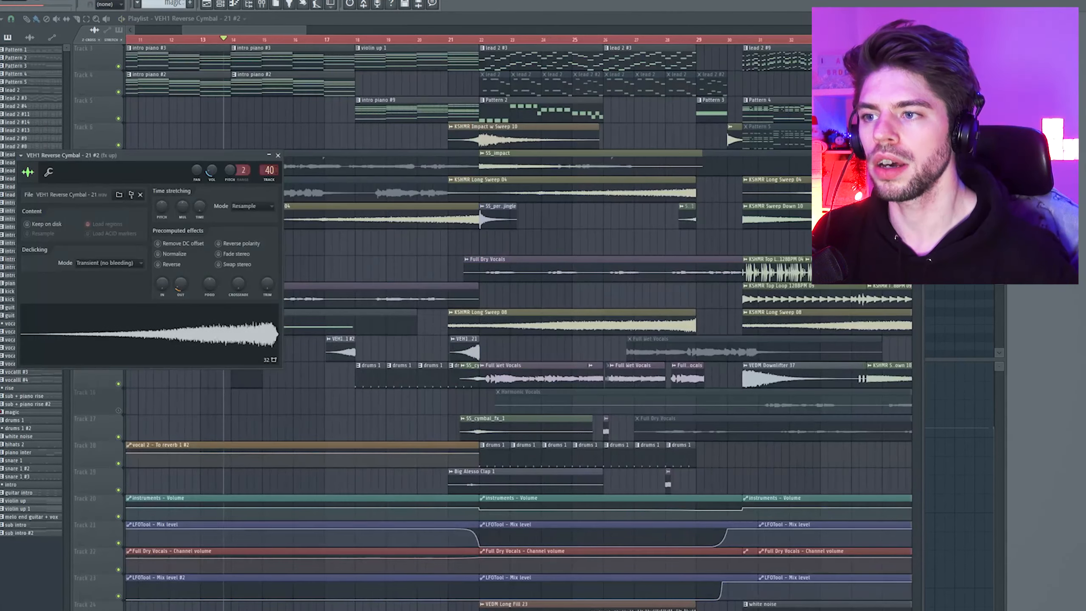
# Step: Check the VEH1 Reverse Cymbal - 21 #2 sample's fx up track and its Sonalksis EQ, and play the song from bar 17
pyautogui.press('F9')
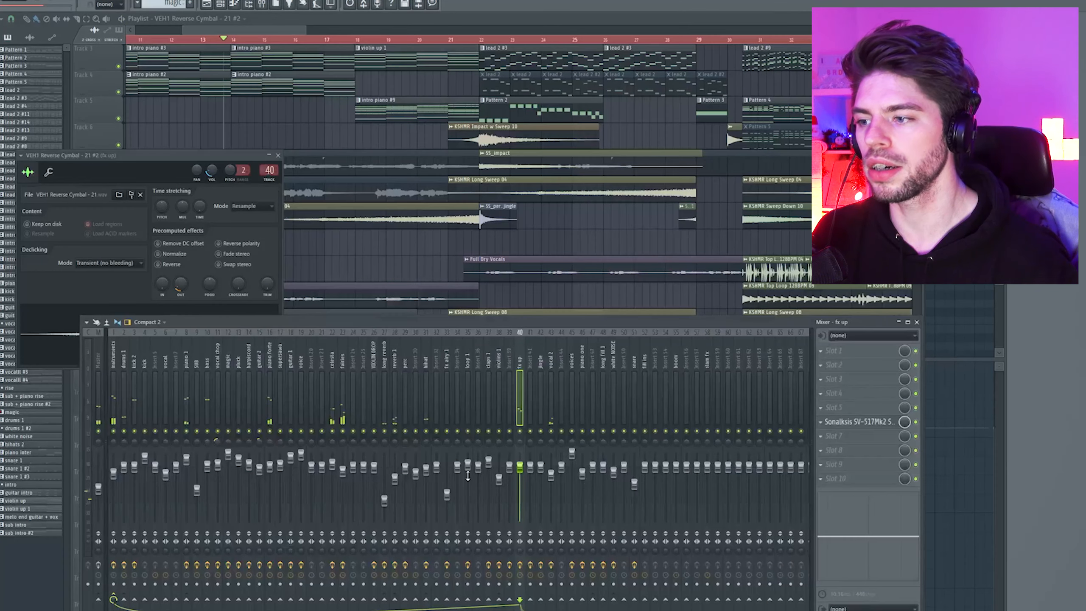
pyautogui.click(332, 39)
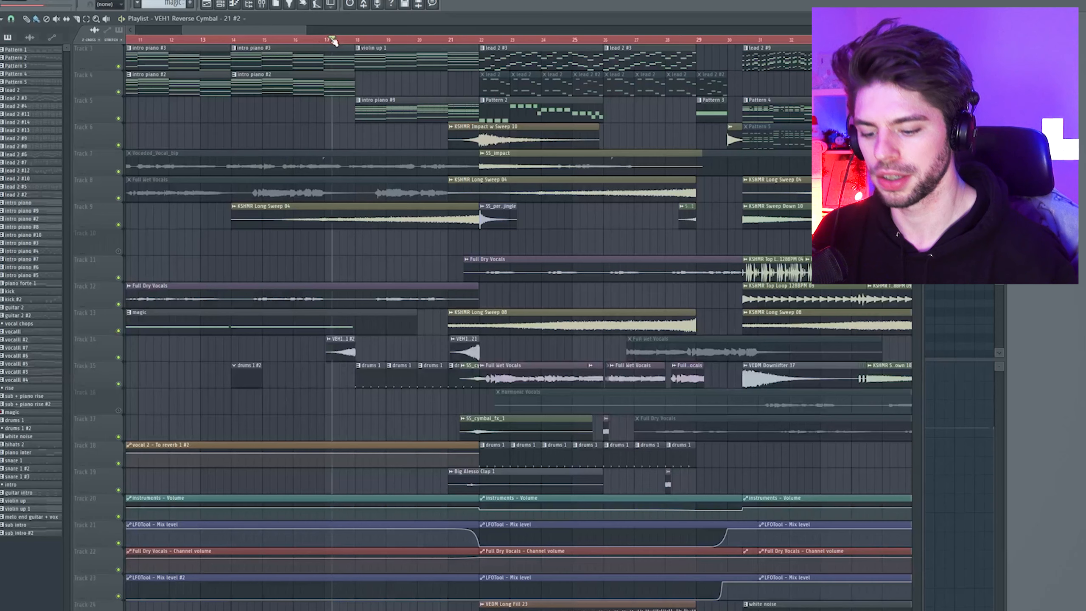
pyautogui.press('space')
pyautogui.press('F9')
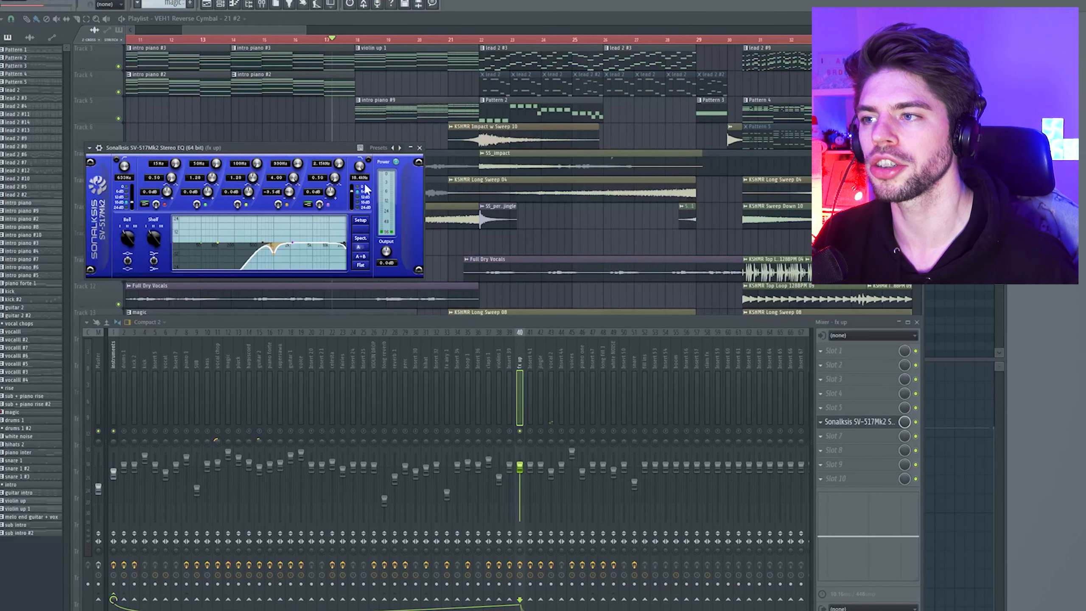
pyautogui.press('space')
# Step: Open the KSHMR Long Sweep 04 sample during playback, check its fx up mixer track, and close the windows
pyautogui.rightClick(563, 237)
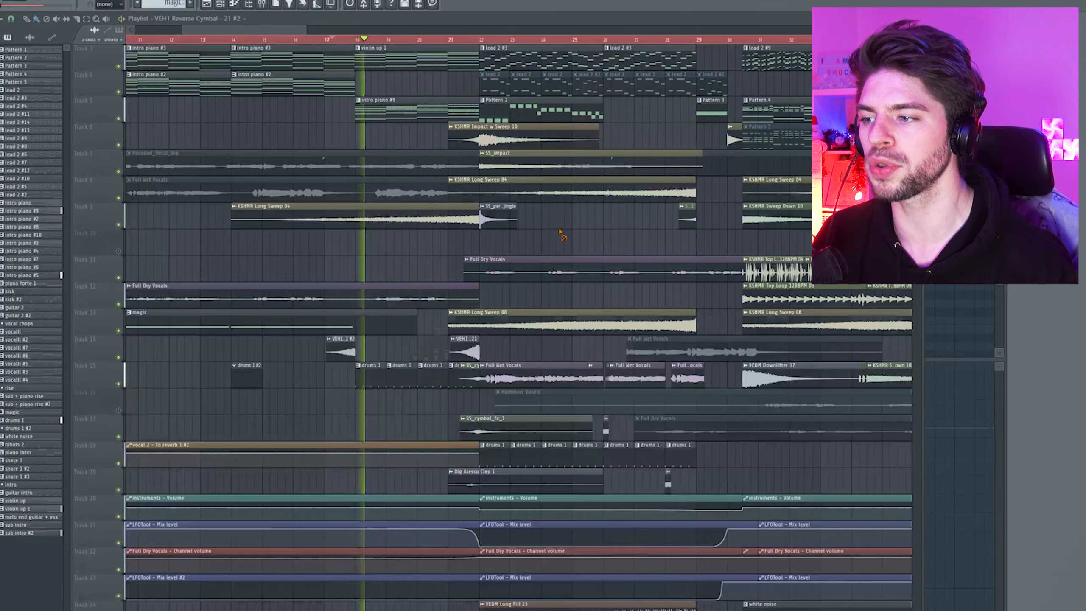
pyautogui.doubleClick(360, 209)
pyautogui.click(340, 165)
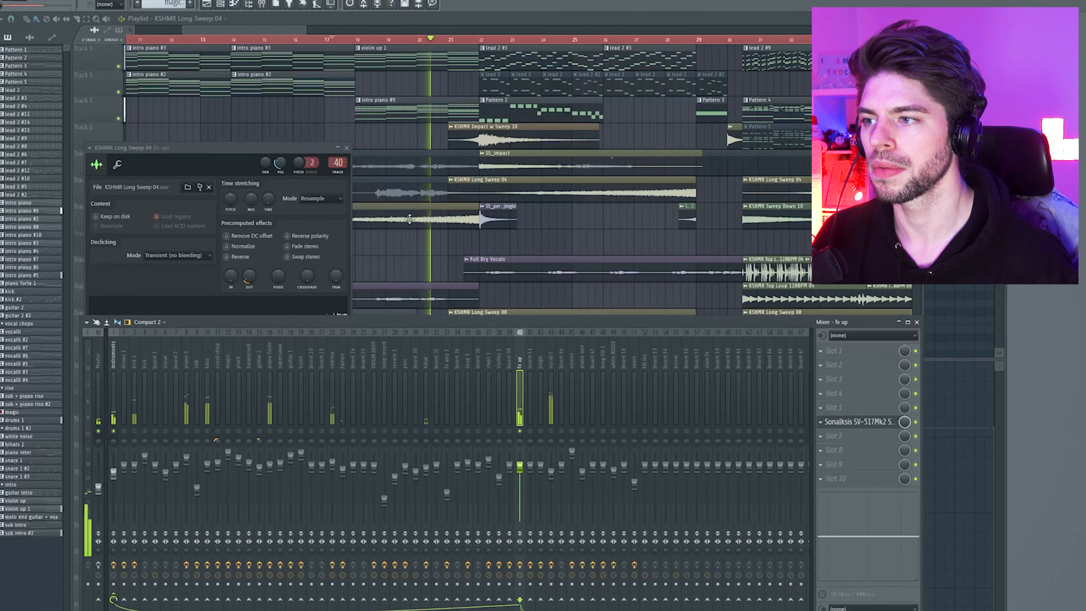
pyautogui.press('F9')
pyautogui.press('F9')
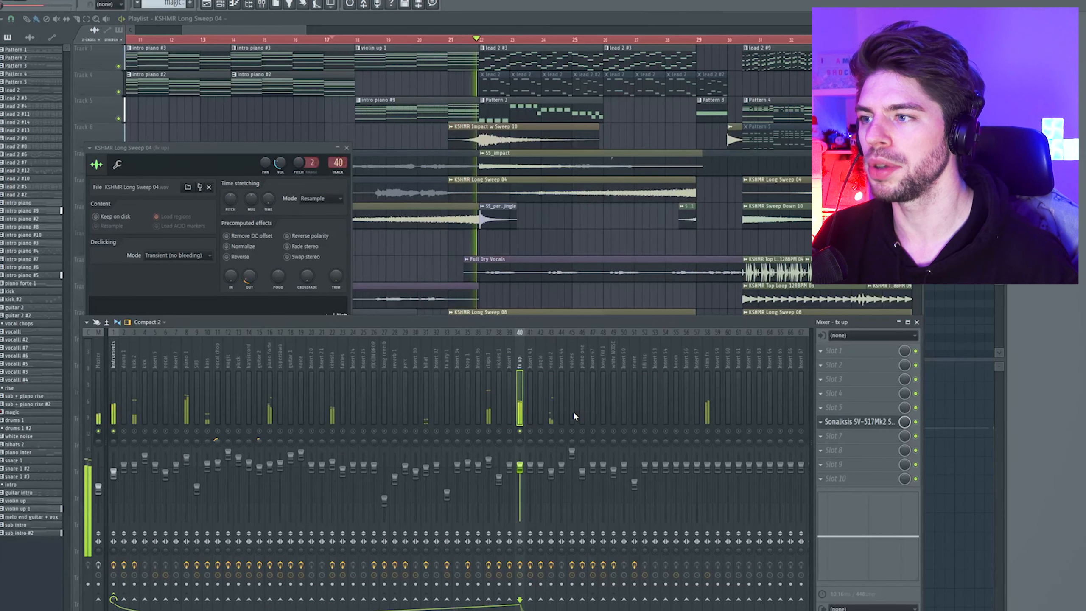
pyautogui.rightClick(551, 237)
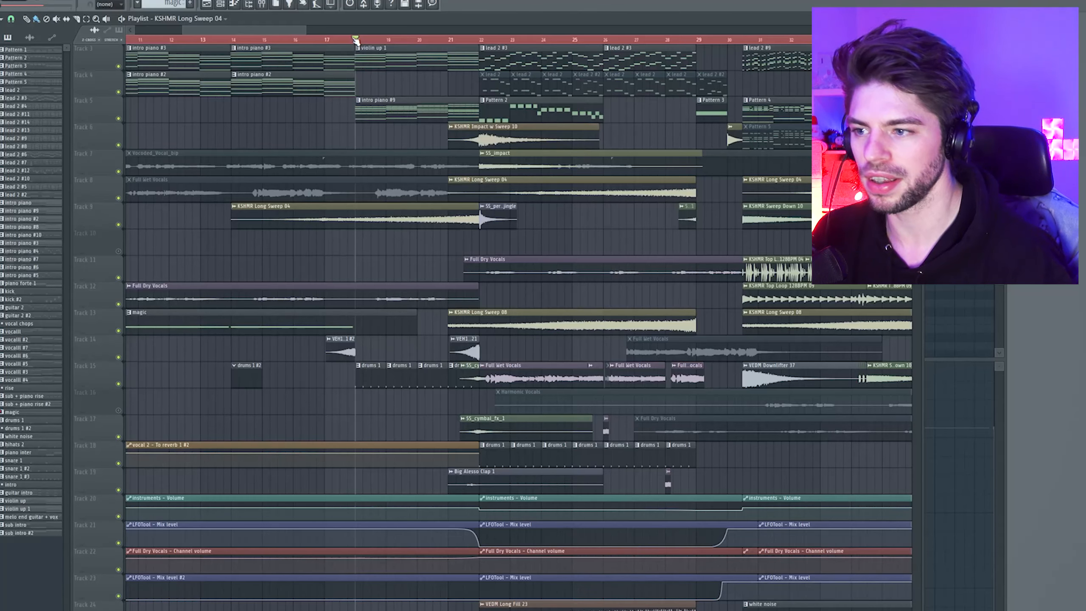
# Step: Open the drums 1 pattern before the bar 22 transition and show its channels in the channel rack
pyautogui.click(377, 375)
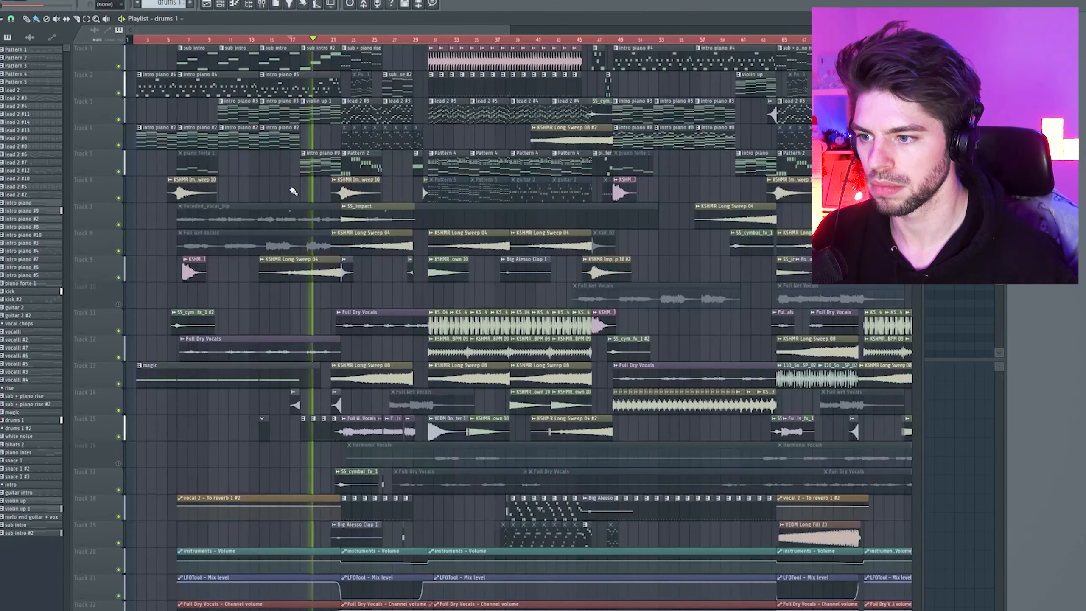
pyautogui.scroll(5, 274, 191)
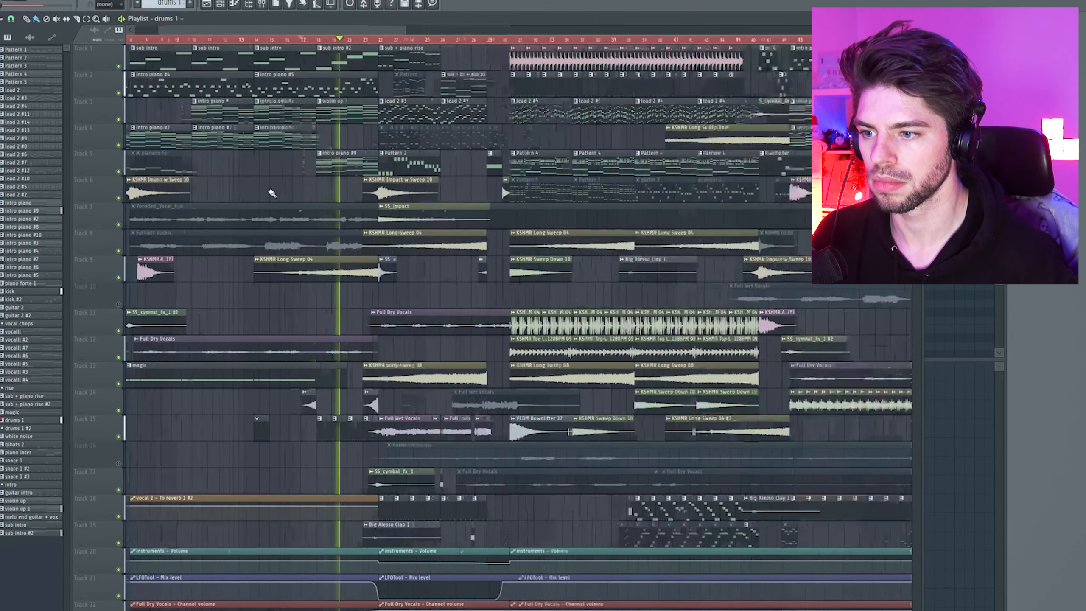
pyautogui.doubleClick(347, 426)
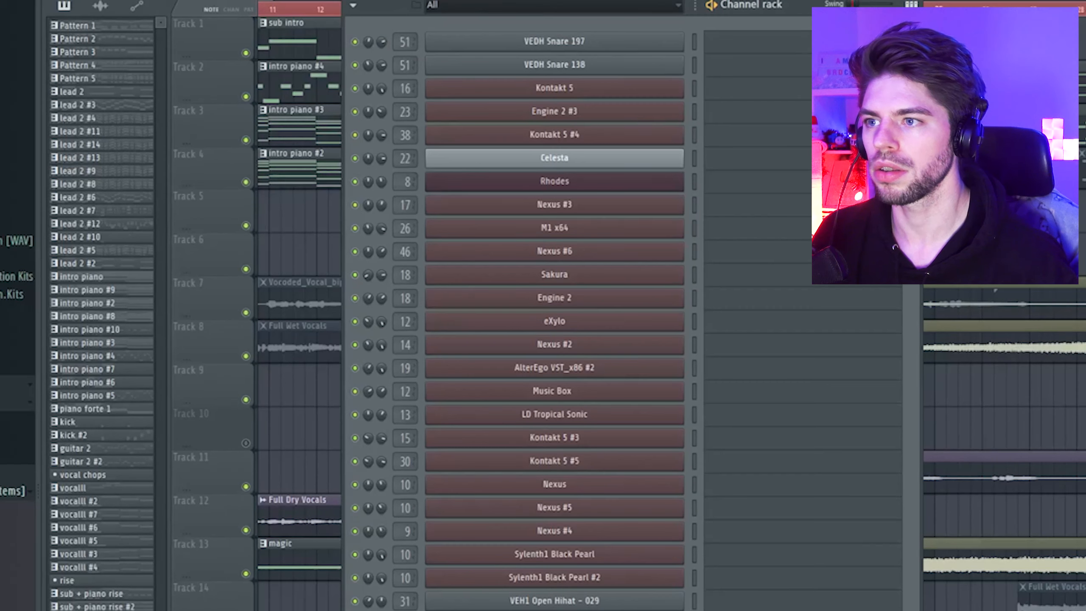
pyautogui.click(342, 444)
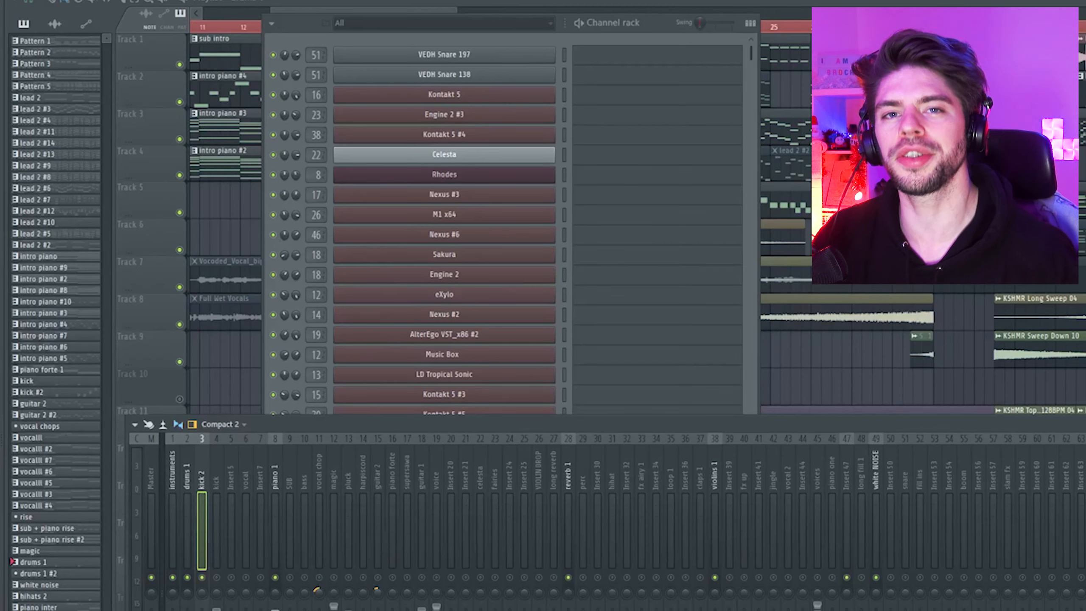
# Step: Show the LPFilter settings on the kick 2 mixer track and play the drums 1 pattern
pyautogui.click(1084, 475)
pyautogui.click(1084, 475)
pyautogui.click(1084, 475)
pyautogui.press('space')
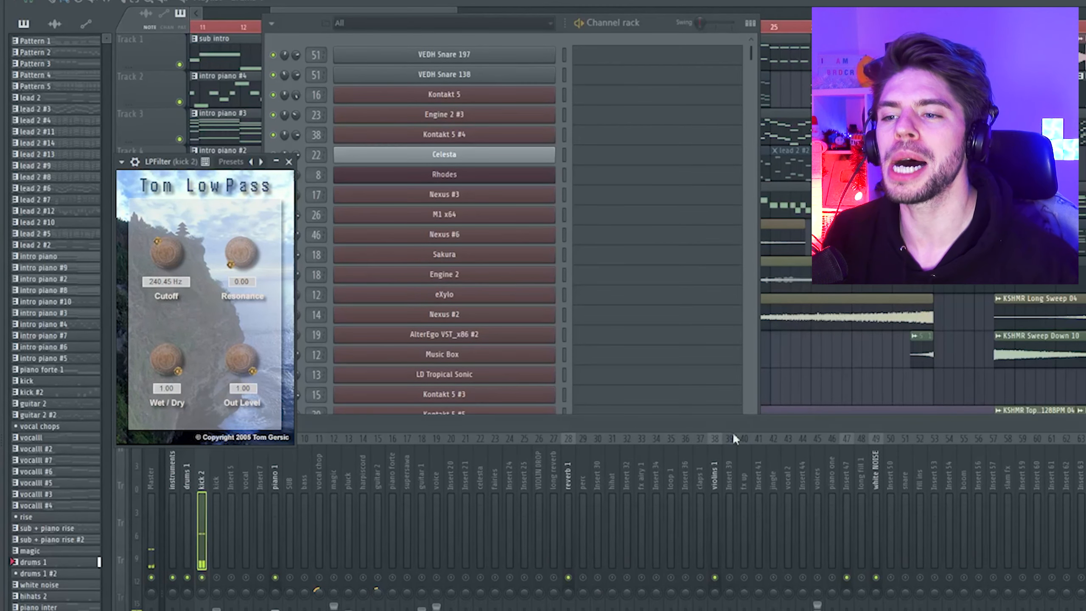